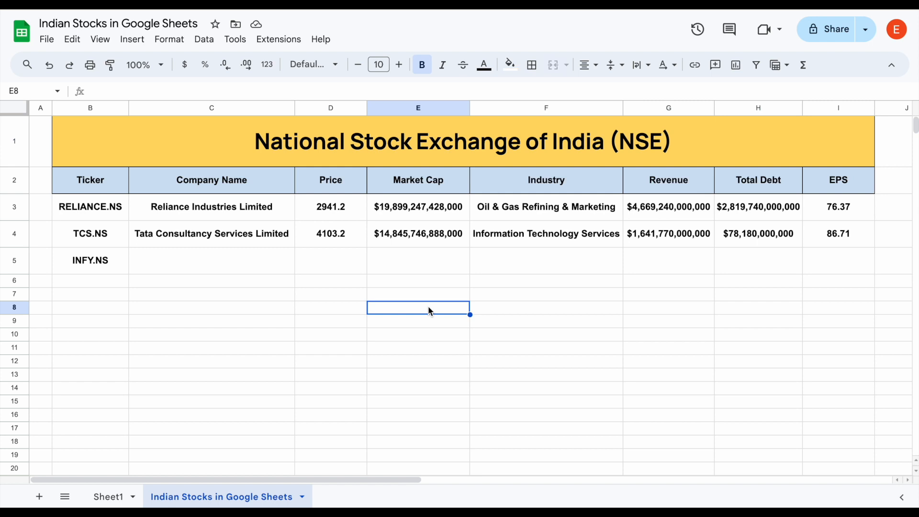
{"action": "type", "text": "=goo"}
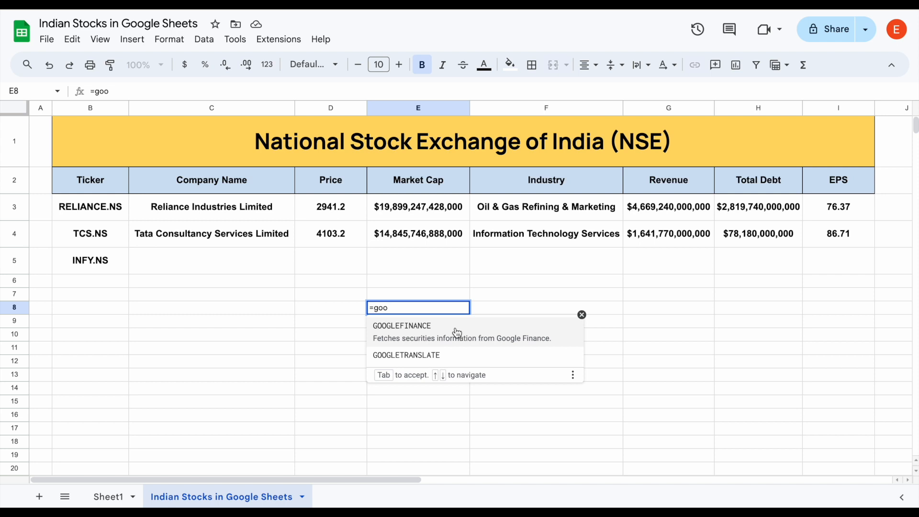
{"action": "key", "text": "BackSpace"}
{"action": "key", "text": "BackSpace"}
{"action": "key", "text": "BackSpace"}
{"action": "key", "text": "BackSpace"}
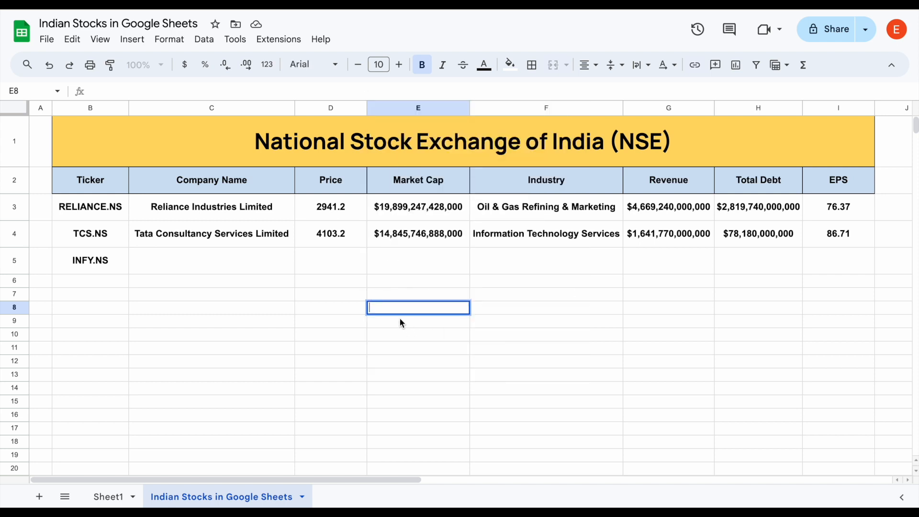
{"action": "left_click", "coordinate": [352, 311]}
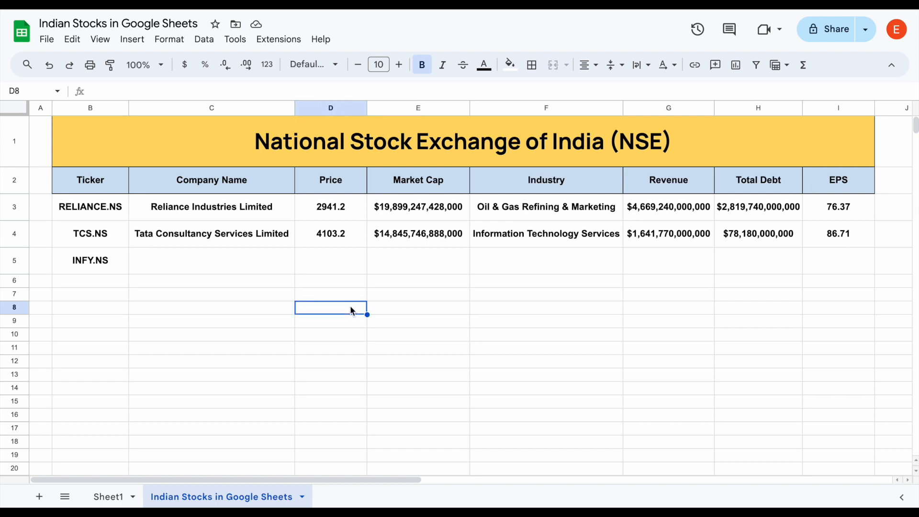
{"action": "type", "text": "=ticker"}
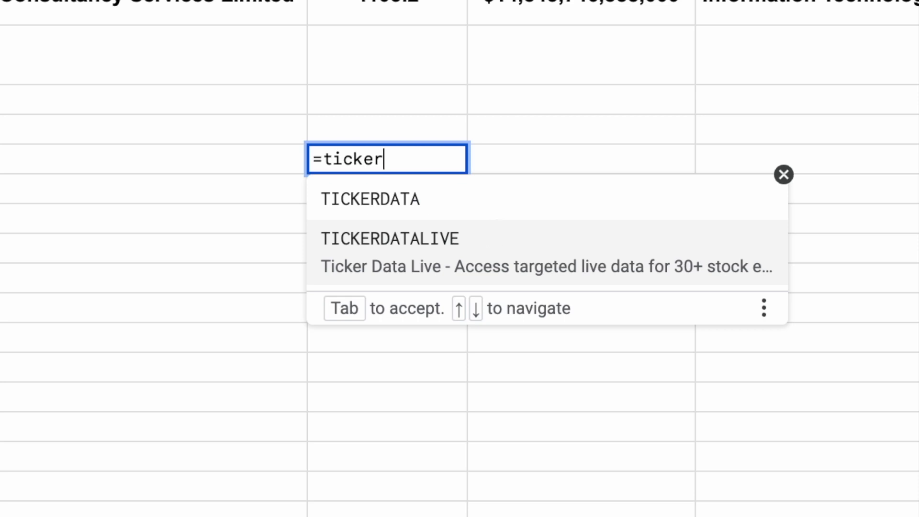
{"action": "key", "text": "BackSpace"}
{"action": "key", "text": "BackSpace"}
{"action": "key", "text": "BackSpace"}
{"action": "key", "text": "BackSpace"}
{"action": "key", "text": "BackSpace"}
{"action": "key", "text": "BackSpace"}
{"action": "key", "text": "BackSpace"}
{"action": "key", "text": "Escape"}
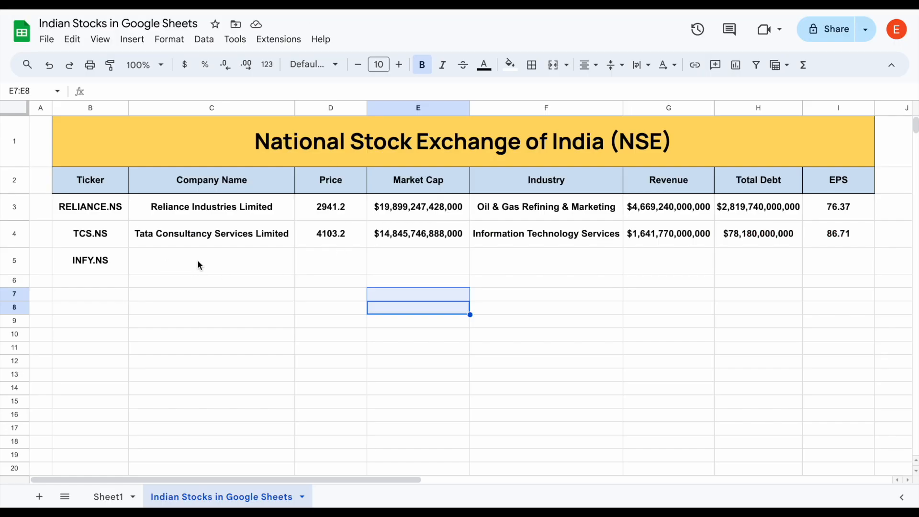
Fill the TCS.NS row's formulas from Company Name through EPS down into the INFY.NS row
{"action": "left_click_drag", "start_coordinate": [267, 236], "coordinate": [873, 268]}
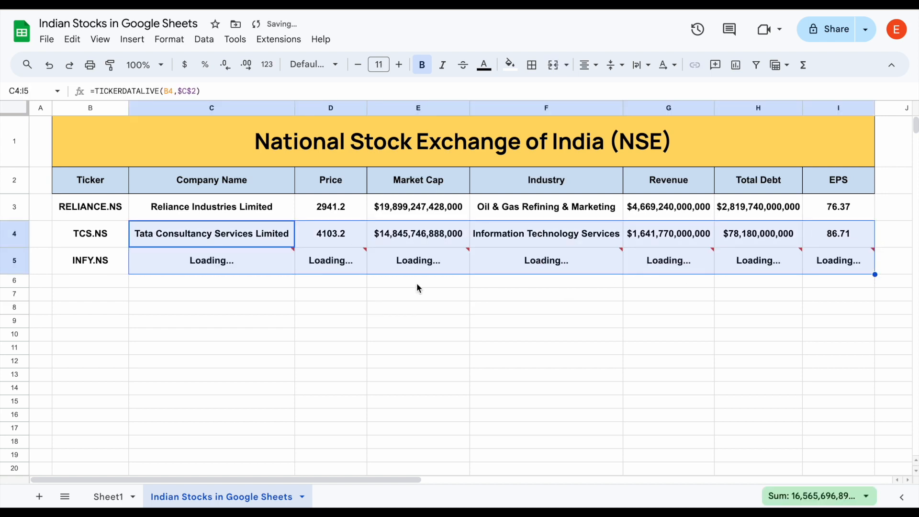
{"action": "left_click", "coordinate": [281, 311]}
{"action": "left_click", "coordinate": [114, 260]}
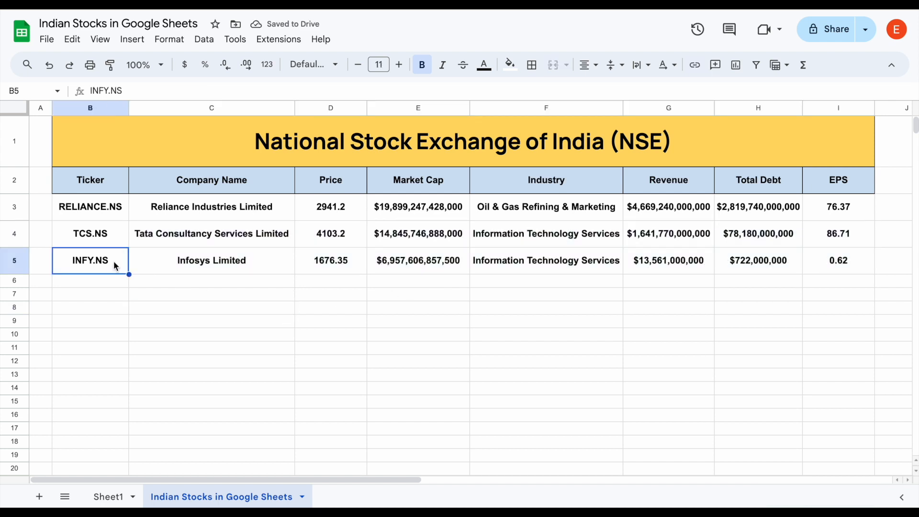
Clear the company data in C3:I5, keeping the tickers and headers
{"action": "left_click_drag", "start_coordinate": [254, 211], "coordinate": [811, 264]}
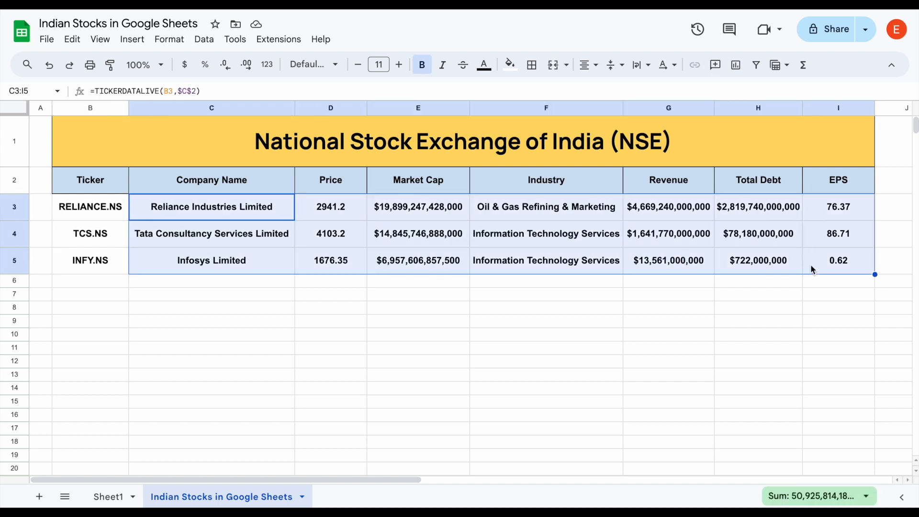
{"action": "key", "text": "Delete"}
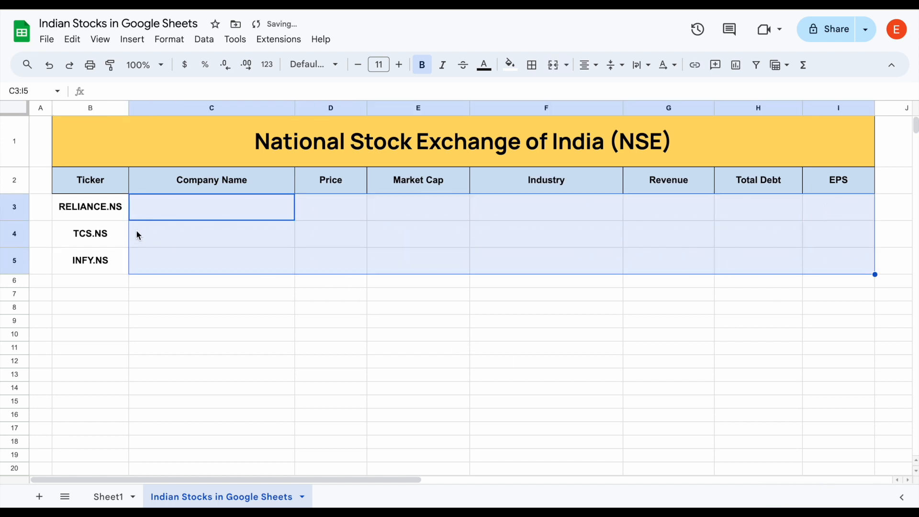
{"action": "left_click", "coordinate": [116, 219]}
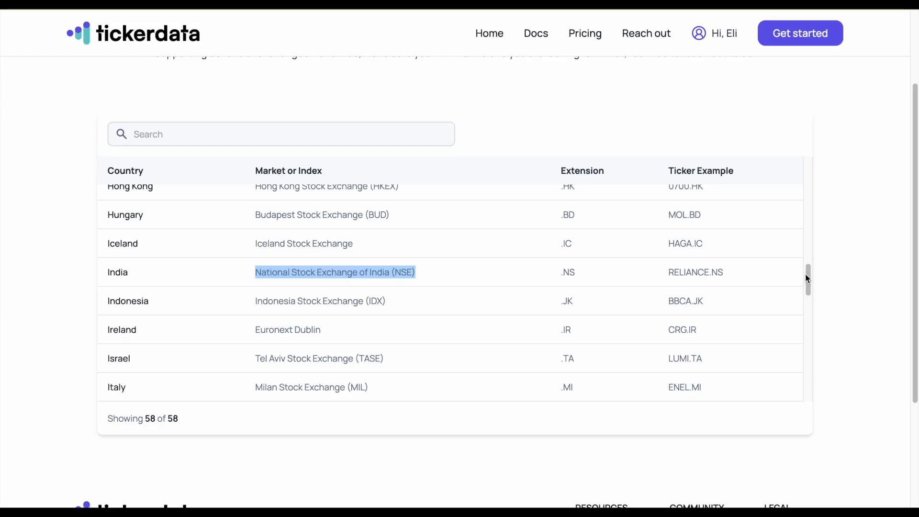
Look up the ticker extension for the National Stock Exchange of India in the tickerdata website's market table
{"action": "mouse_move", "coordinate": [807, 277]}
{"action": "left_mouse_down"}
{"action": "mouse_move", "coordinate": [809, 185]}
{"action": "mouse_move", "coordinate": [808, 282]}
{"action": "left_mouse_up"}
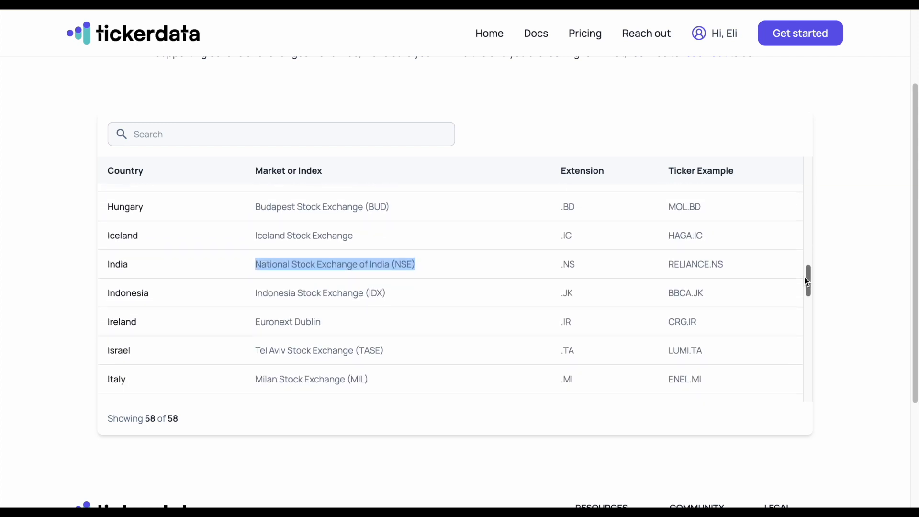
{"action": "left_click", "coordinate": [454, 272]}
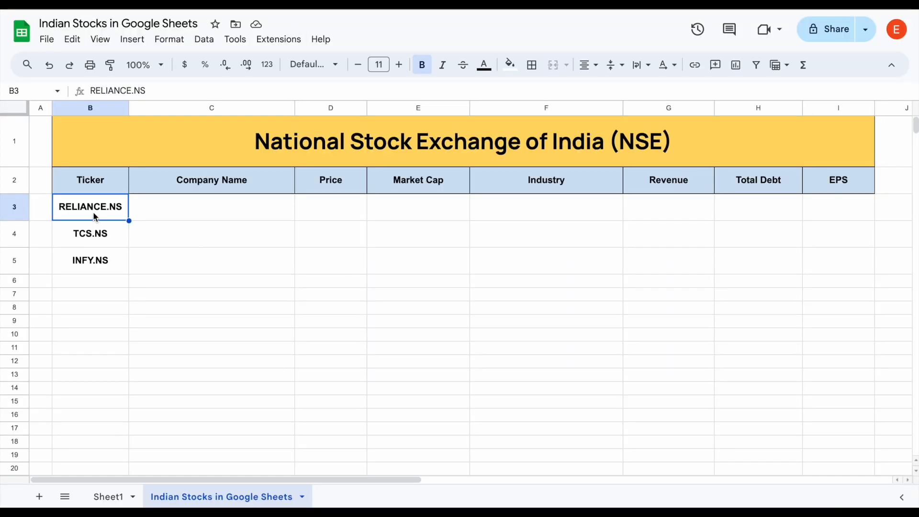
Enter =TICKERDATALIVE(B3,C2) in C3 of the sheet to fetch the company name for RELIANCE.NS
{"action": "left_click", "coordinate": [186, 214]}
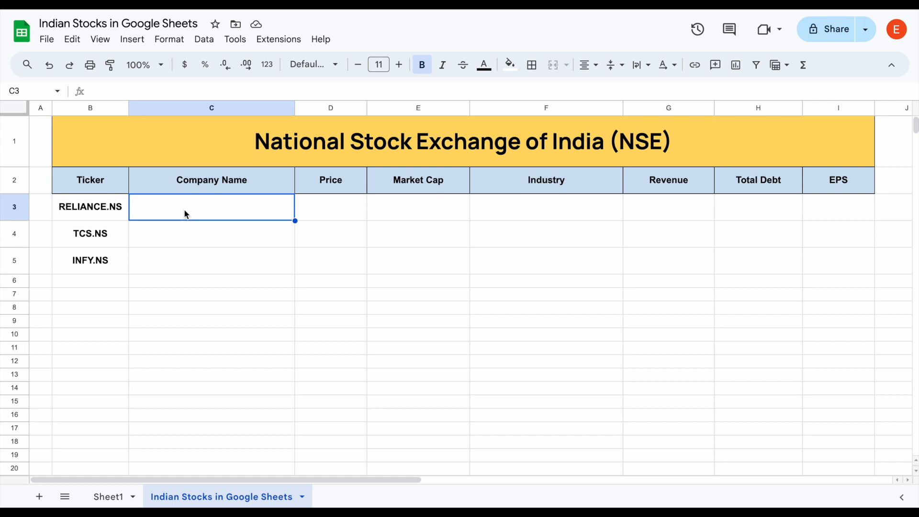
{"action": "type", "text": "=ticker"}
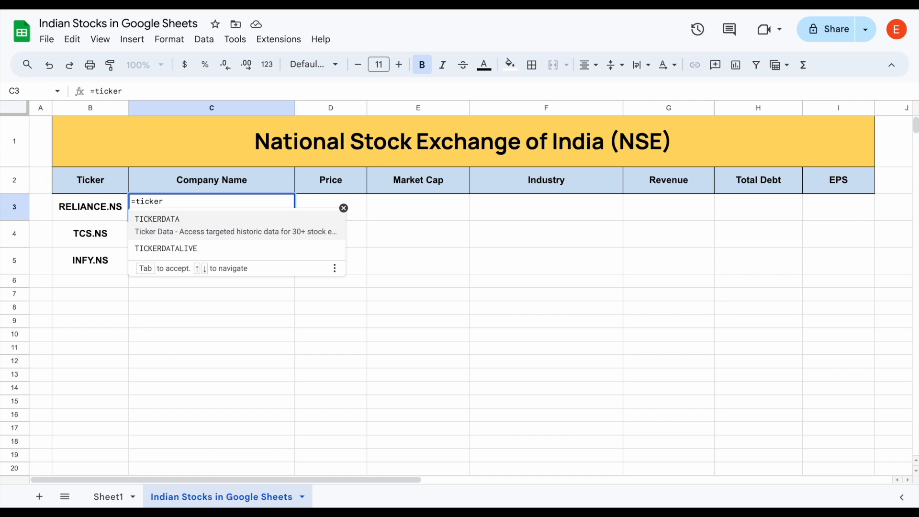
{"action": "left_click", "coordinate": [235, 248]}
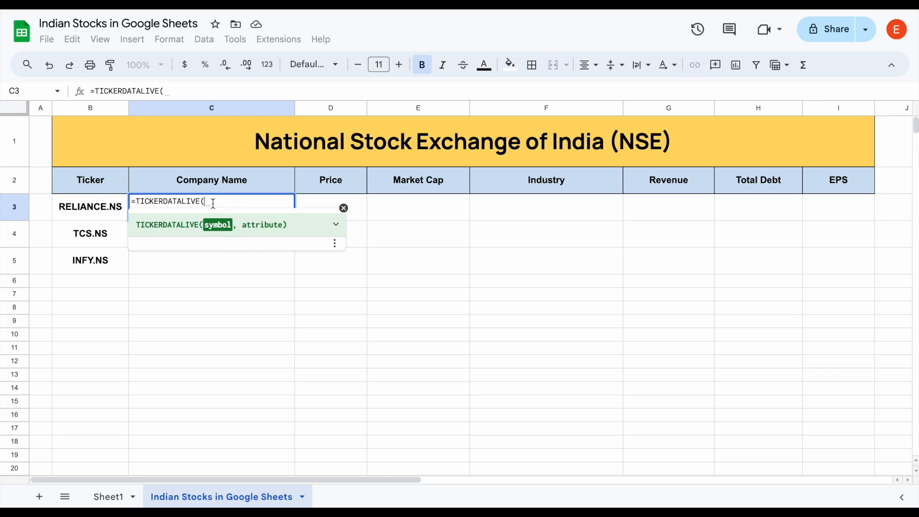
{"action": "left_click", "coordinate": [91, 211]}
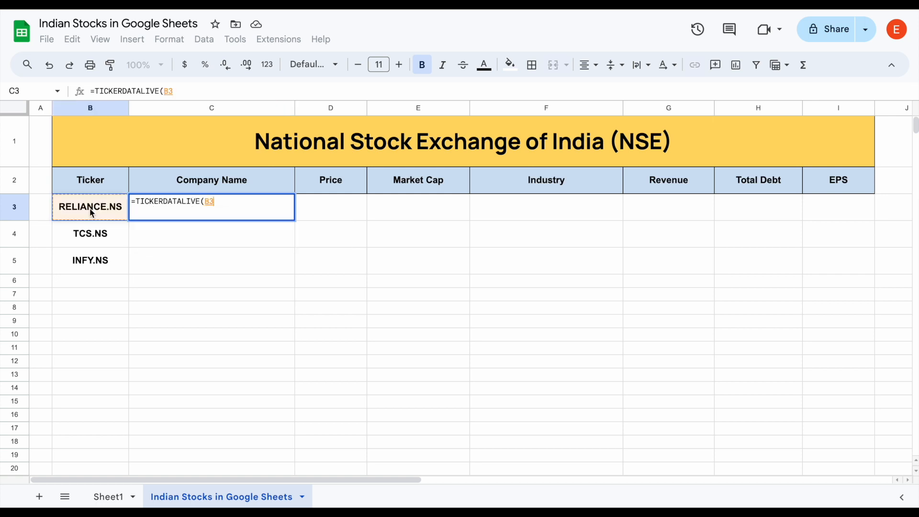
{"action": "type", "text": ","}
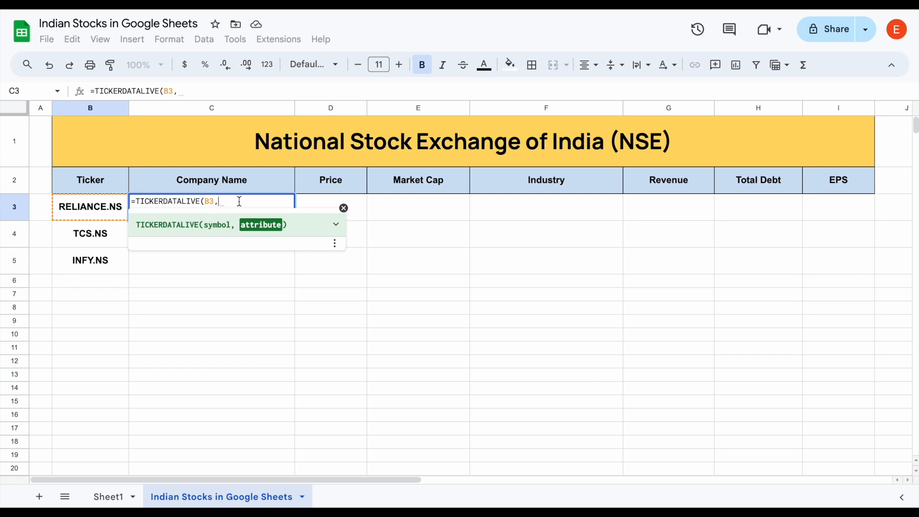
{"action": "left_click", "coordinate": [226, 184]}
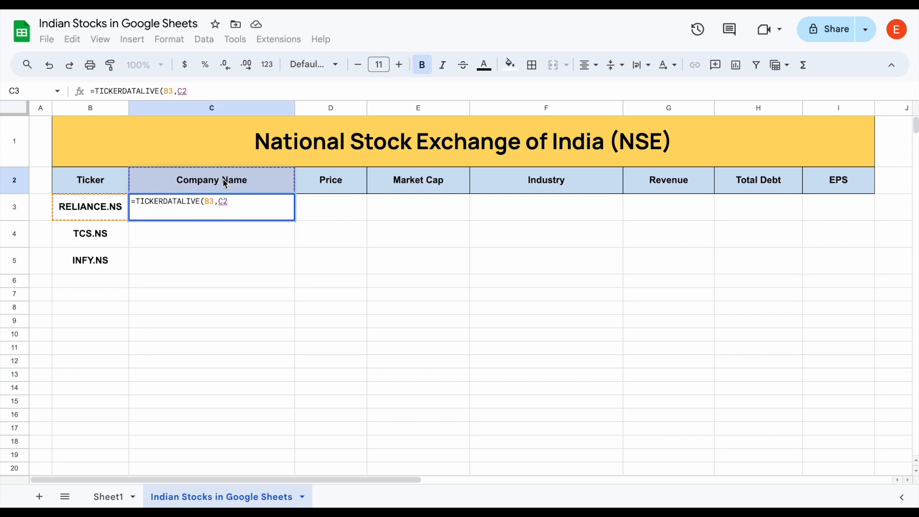
{"action": "type", "text": ")"}
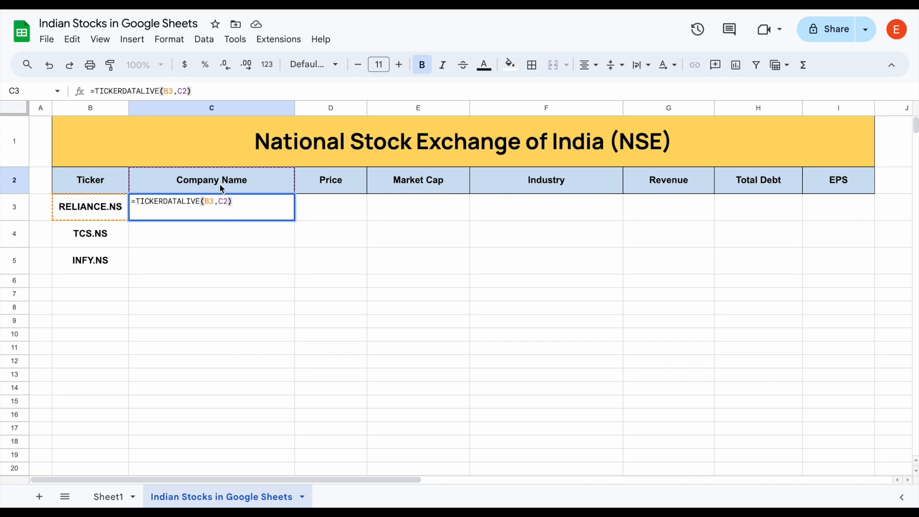
{"action": "key", "text": "Return"}
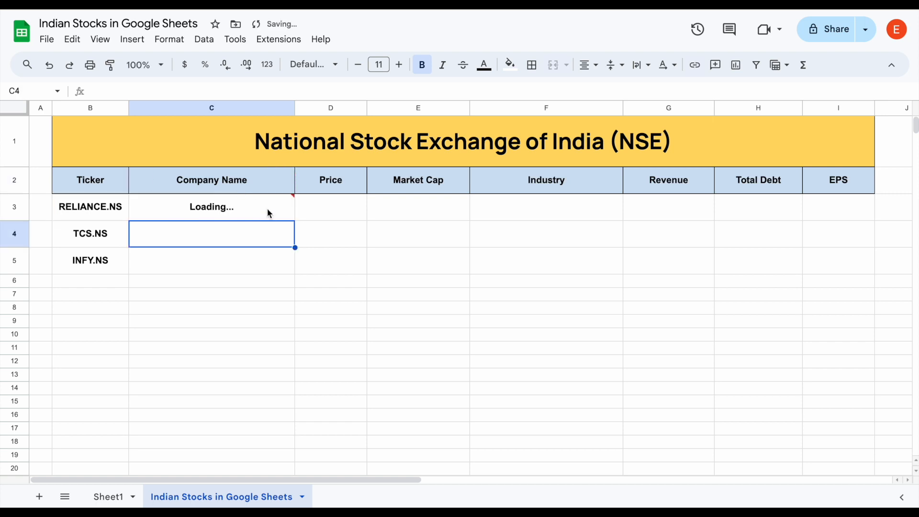
{"action": "mouse_move", "coordinate": [270, 210]}
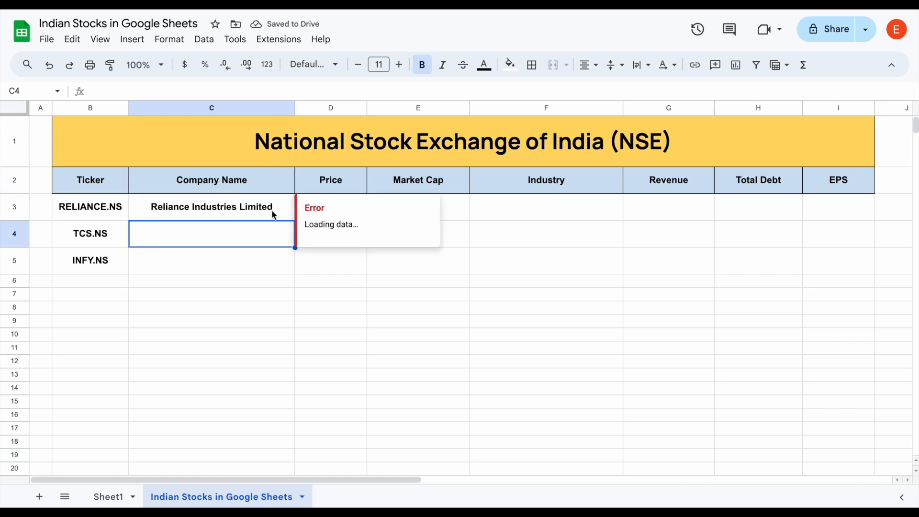
Try =TICKERDATALIVE("RELIANCE.NS","Company Name") with quoted arguments in C3, and undo the replacement
{"action": "left_click", "coordinate": [278, 217]}
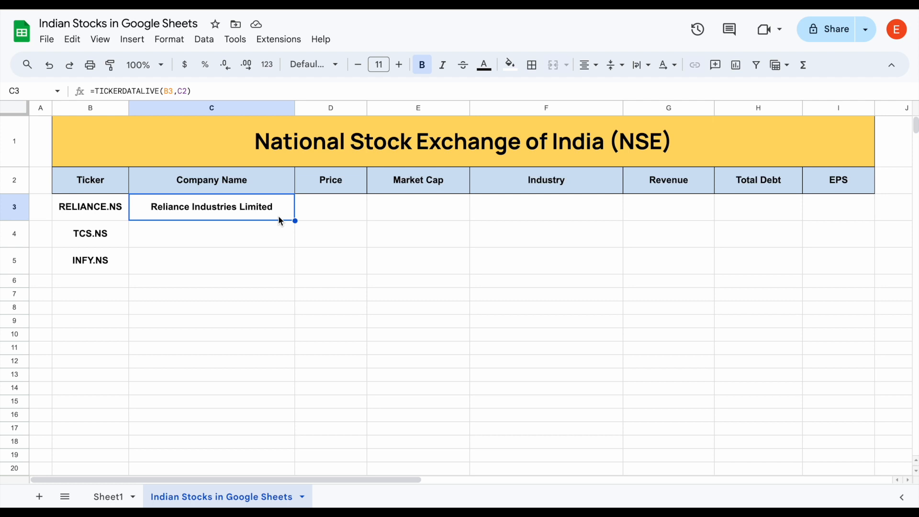
{"action": "left_click_drag", "start_coordinate": [198, 91], "coordinate": [164, 91]}
{"action": "key", "text": "BackSpace"}
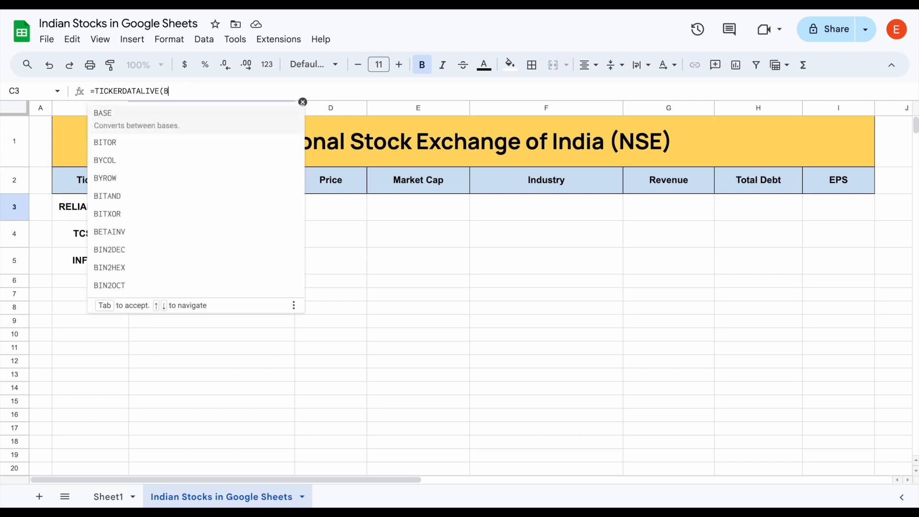
{"action": "type", "text": "\""}
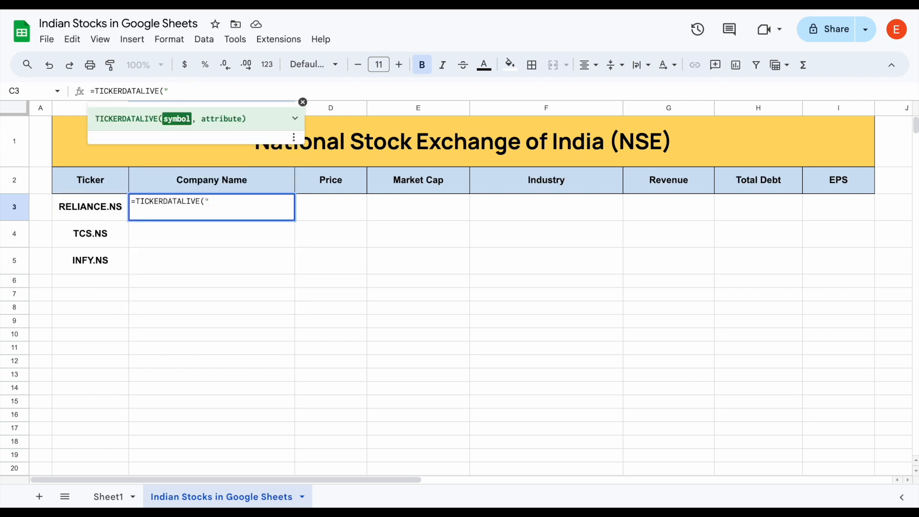
{"action": "type", "text": "RELIANCE.N"}
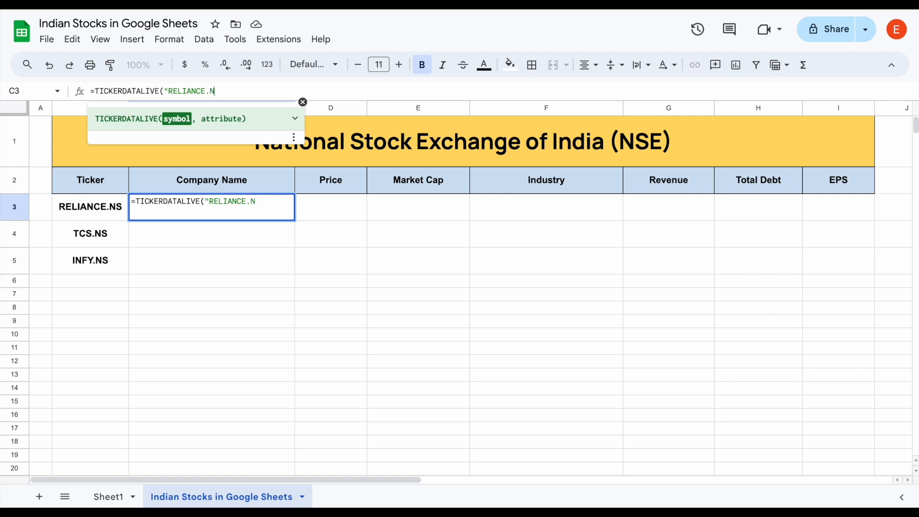
{"action": "type", "text": "S\","}
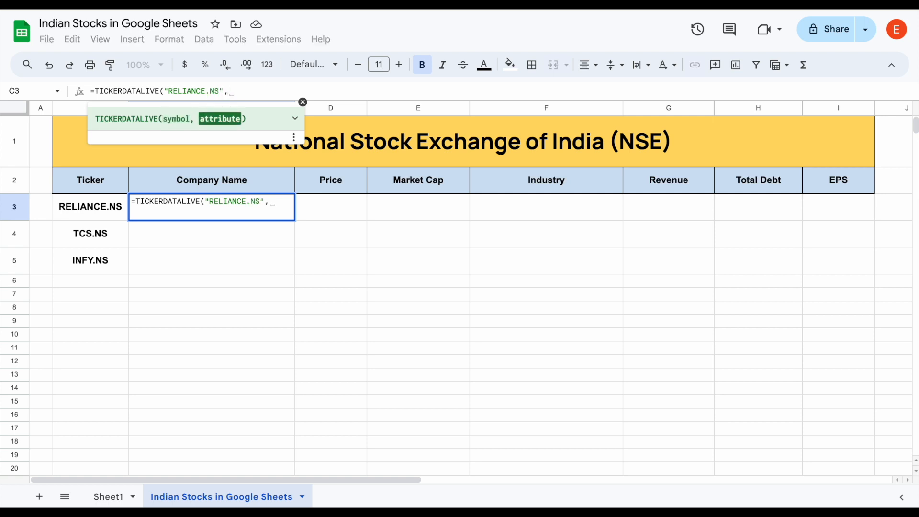
{"action": "type", "text": "\"Co"}
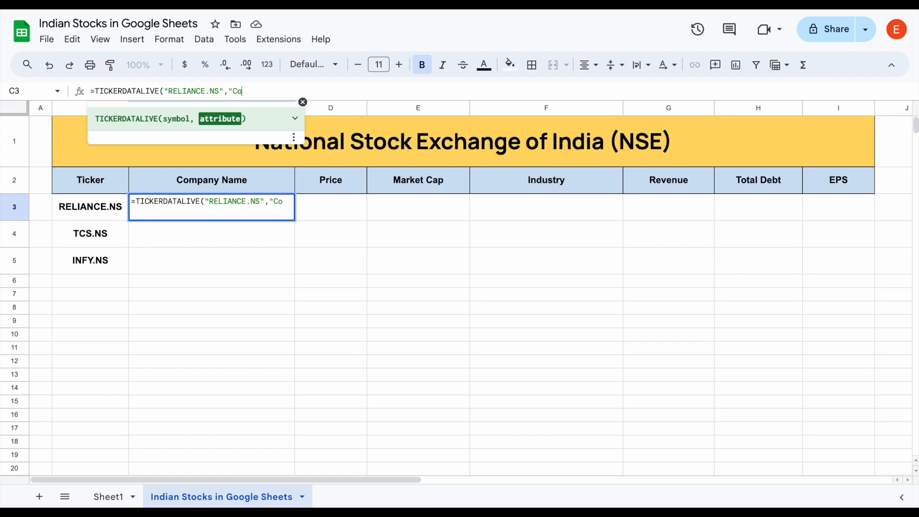
{"action": "type", "text": "mpany Na"}
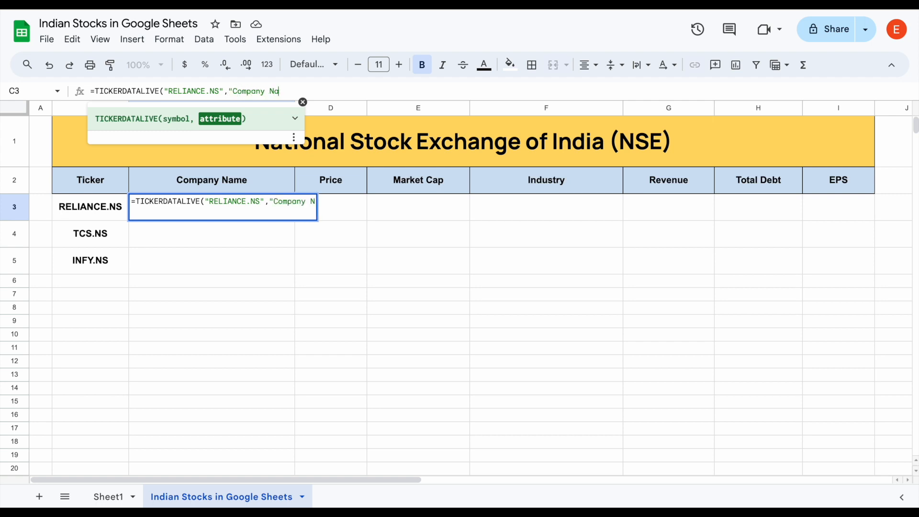
{"action": "type", "text": "me\")"}
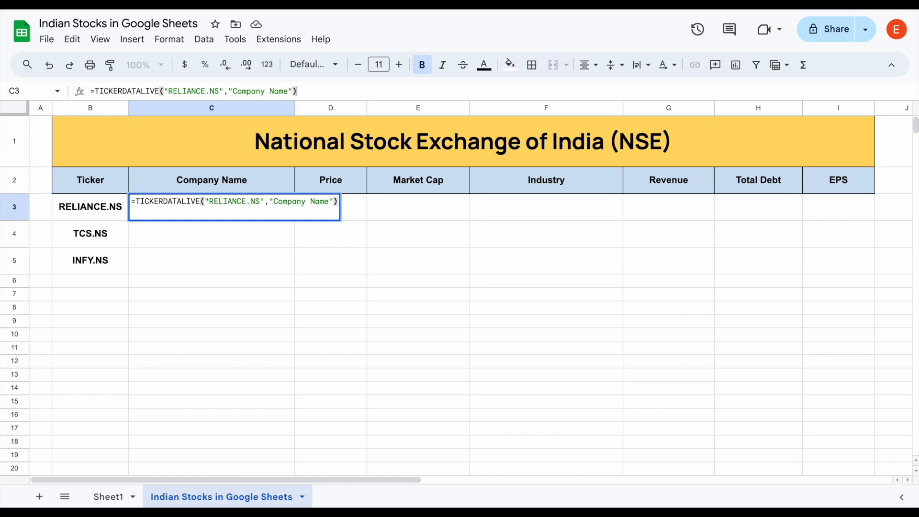
{"action": "key", "text": "Return"}
{"action": "left_click", "coordinate": [267, 208]}
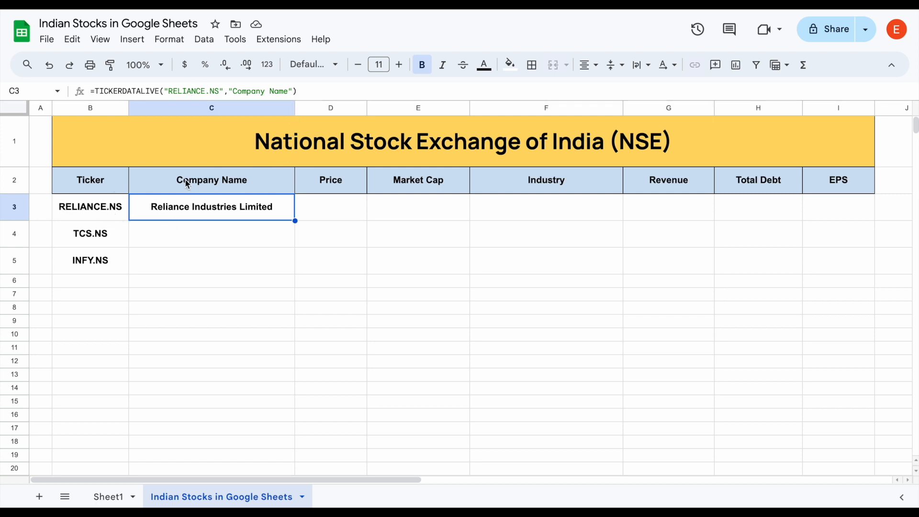
{"action": "key", "text": "ctrl+z"}
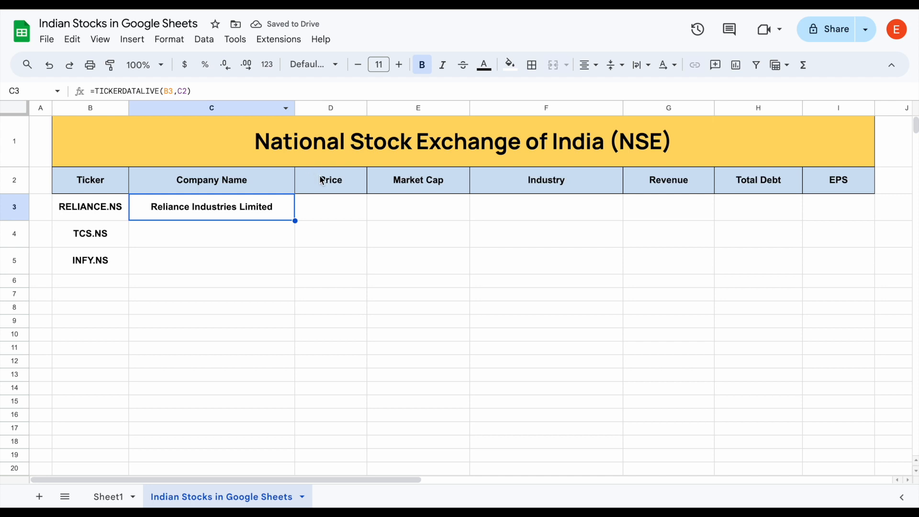
Enter =TICKERDATALIVE(B3,D2) in D3 to fetch the live price for RELIANCE.NS
{"action": "left_click", "coordinate": [335, 206]}
{"action": "type", "text": "="}
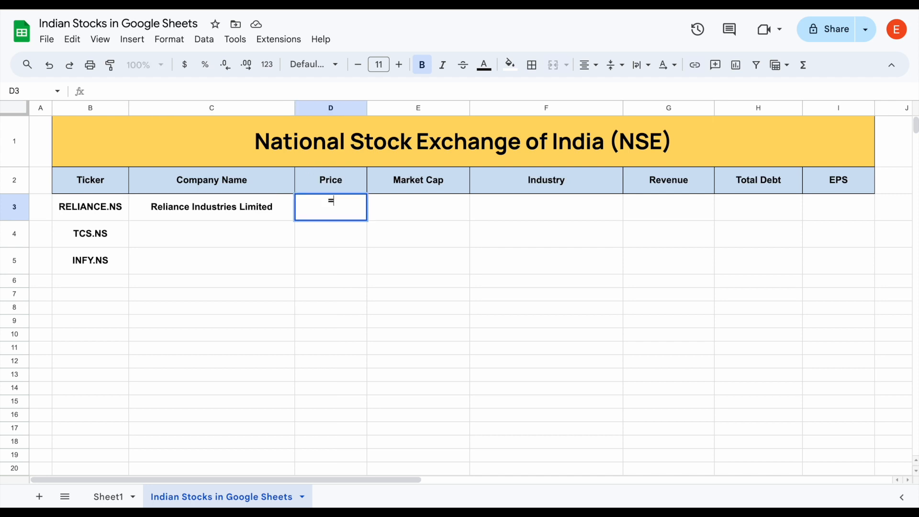
{"action": "type", "text": "tick"}
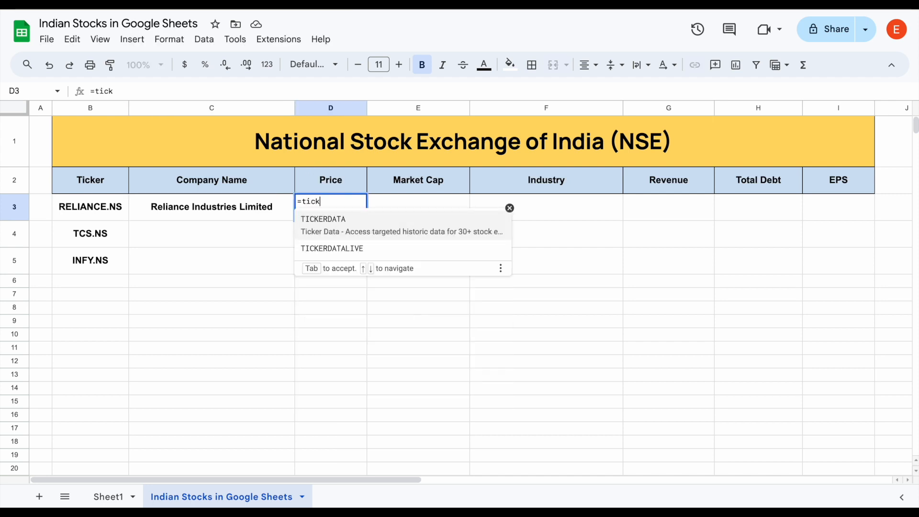
{"action": "left_click", "coordinate": [363, 247]}
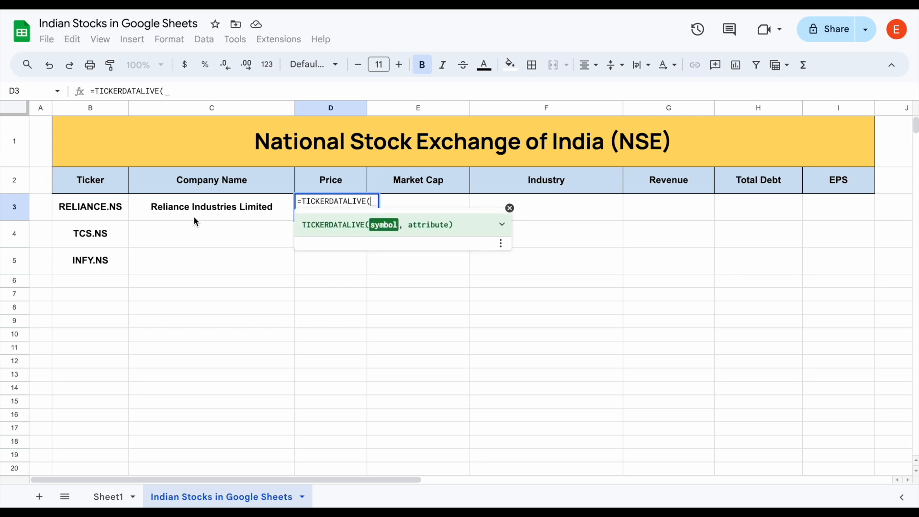
{"action": "left_click", "coordinate": [112, 214]}
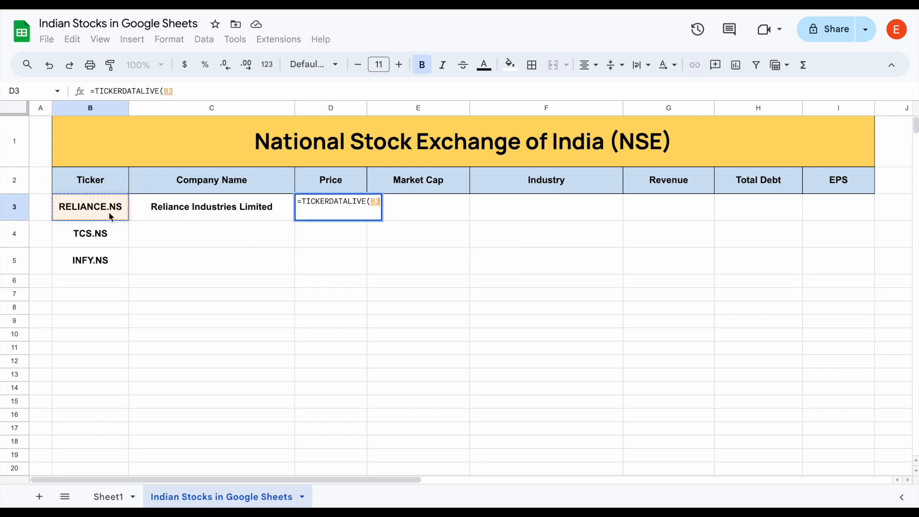
{"action": "type", "text": ","}
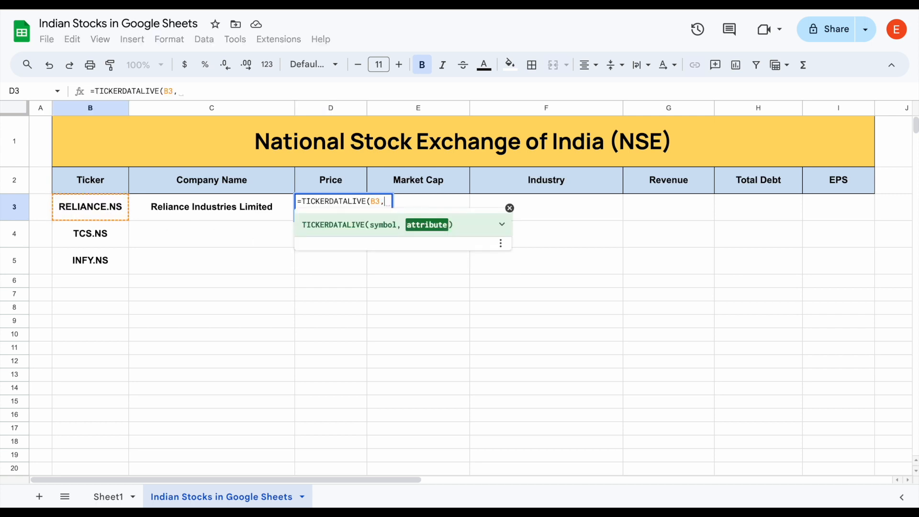
{"action": "left_click", "coordinate": [335, 180]}
{"action": "type", "text": ")"}
{"action": "key", "text": "Return"}
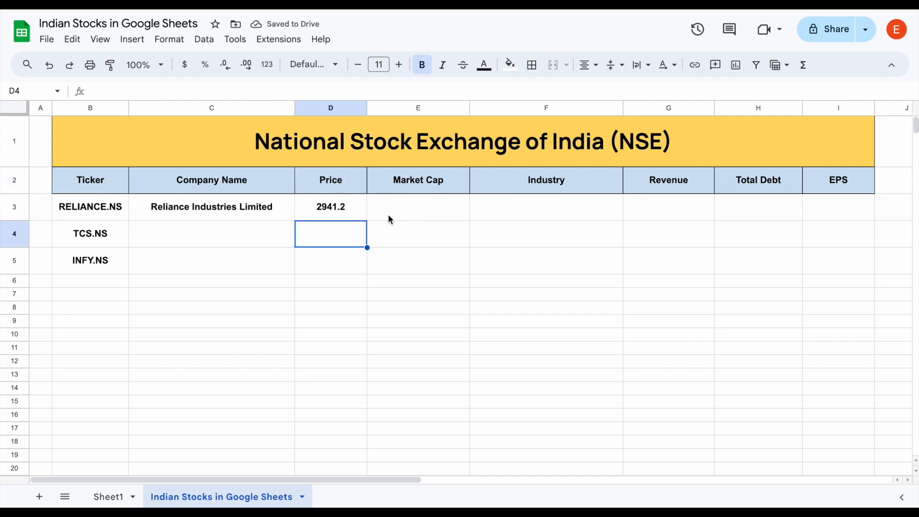
{"action": "left_click", "coordinate": [358, 216]}
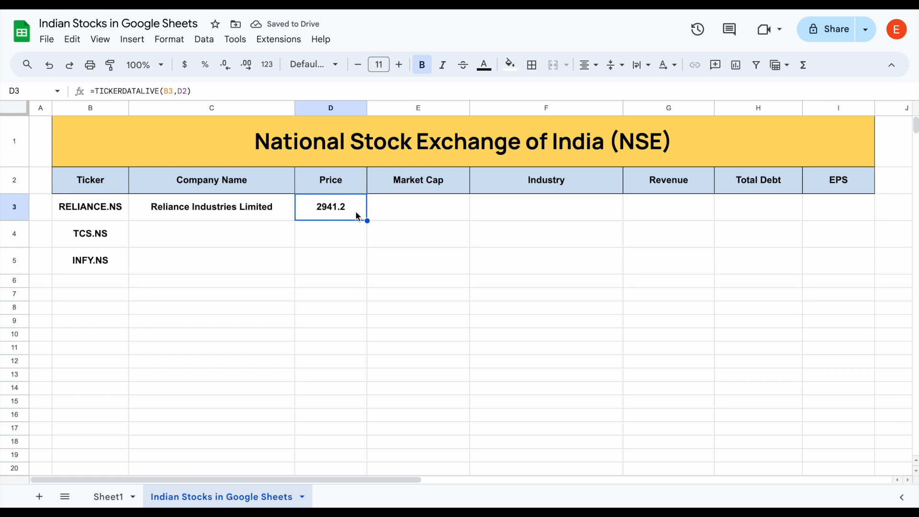
{"action": "left_click", "coordinate": [115, 216]}
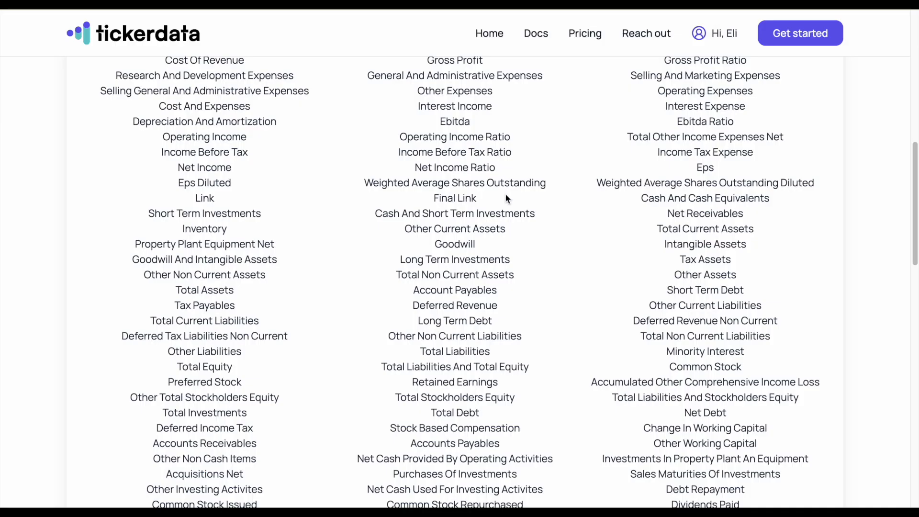
Review the list of metrics available for the function's attribute argument on the tickerdata website
{"action": "scroll", "coordinate": [504, 193], "scroll_direction": "up", "scroll_amount": 3}
{"action": "scroll", "coordinate": [505, 194], "scroll_direction": "down", "scroll_amount": 1}
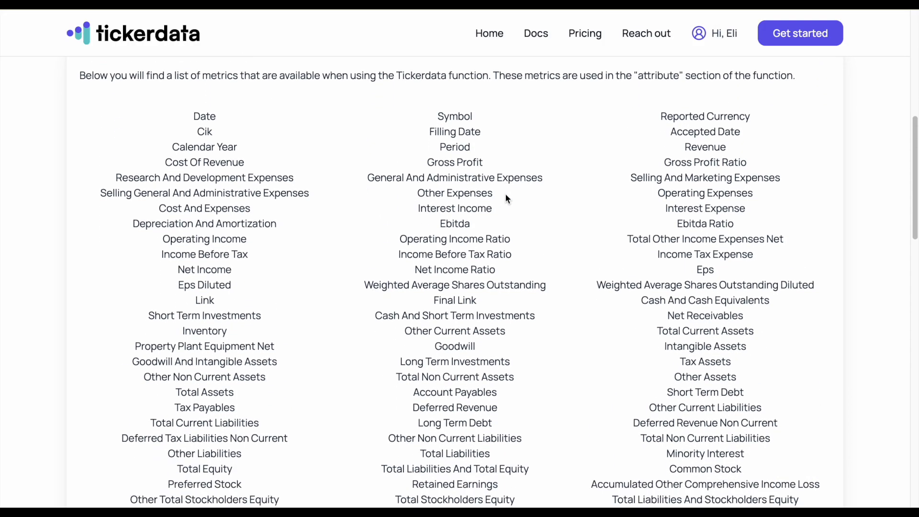
{"action": "scroll", "coordinate": [506, 198], "scroll_direction": "down", "scroll_amount": 10}
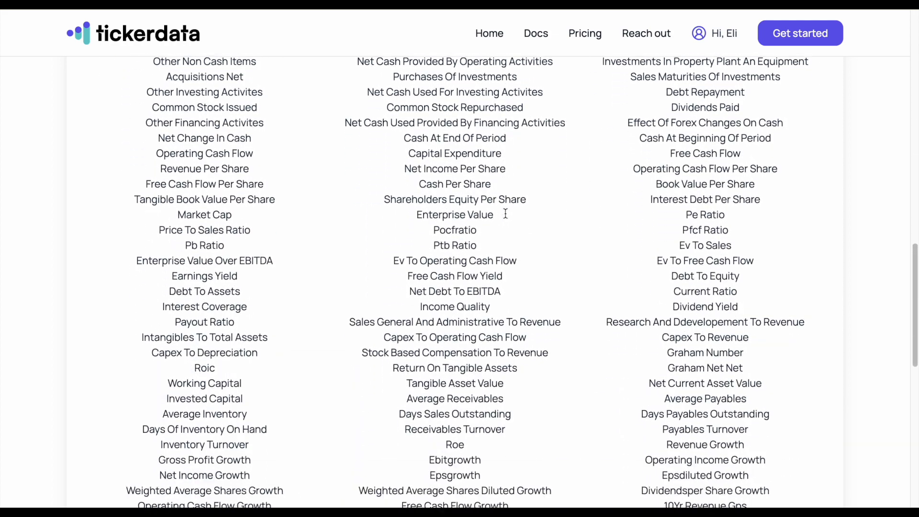
{"action": "scroll", "coordinate": [506, 213], "scroll_direction": "down", "scroll_amount": 7}
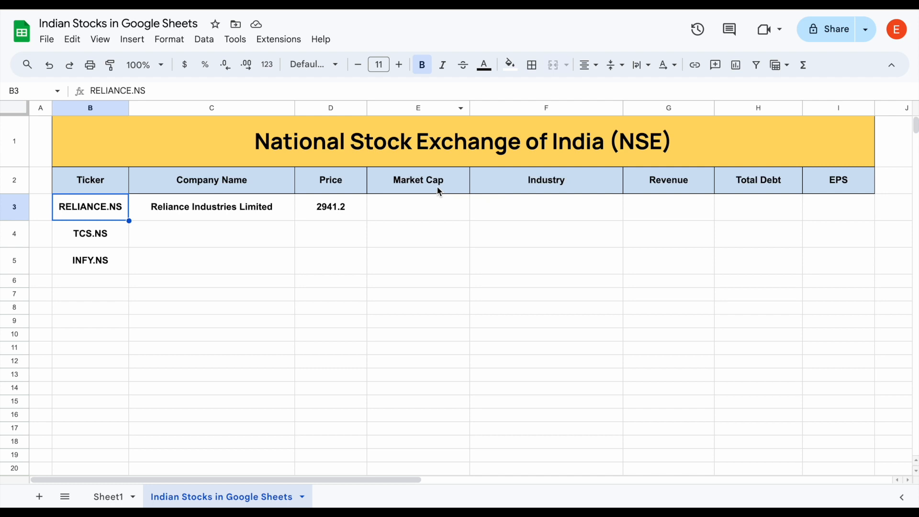
Enter =TICKERDATALIVE(B3,E2) in E3 of the Indian stocks sheet to fetch the market cap for RELIANCE.NS
{"action": "left_click", "coordinate": [437, 187]}
{"action": "left_click", "coordinate": [433, 207]}
{"action": "type", "text": "=tick"}
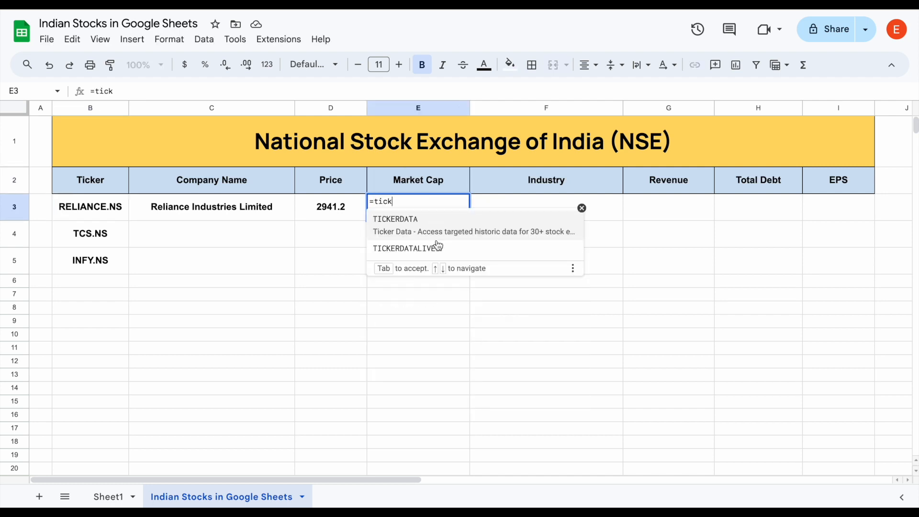
{"action": "left_click", "coordinate": [438, 247]}
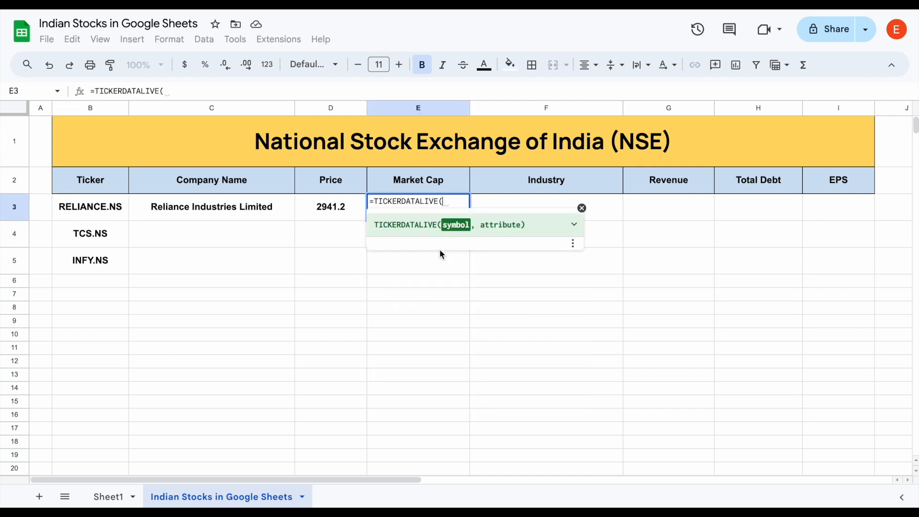
{"action": "left_click", "coordinate": [113, 210]}
{"action": "type", "text": ","}
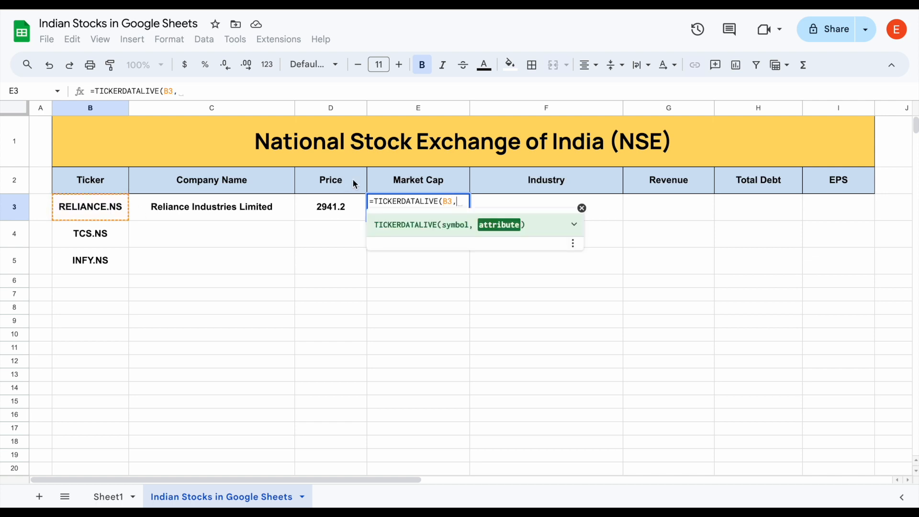
{"action": "left_click", "coordinate": [403, 180]}
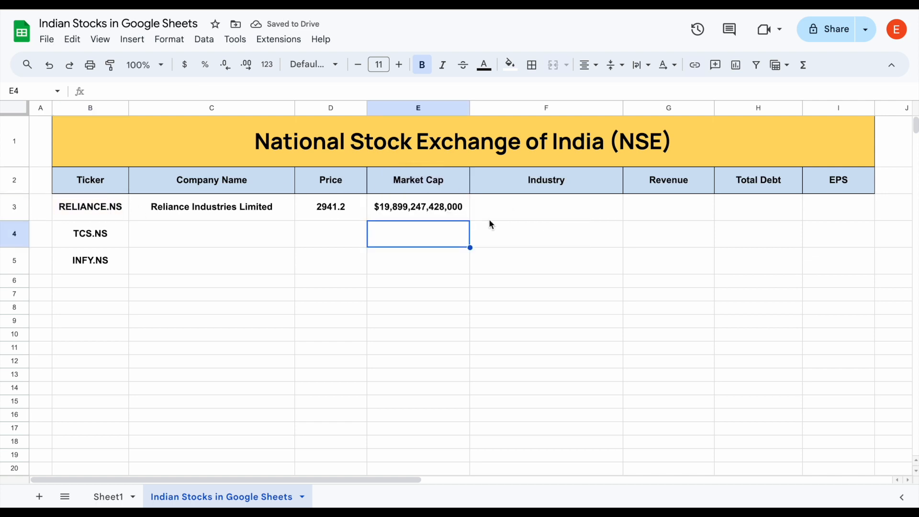
{"action": "left_click", "coordinate": [455, 218]}
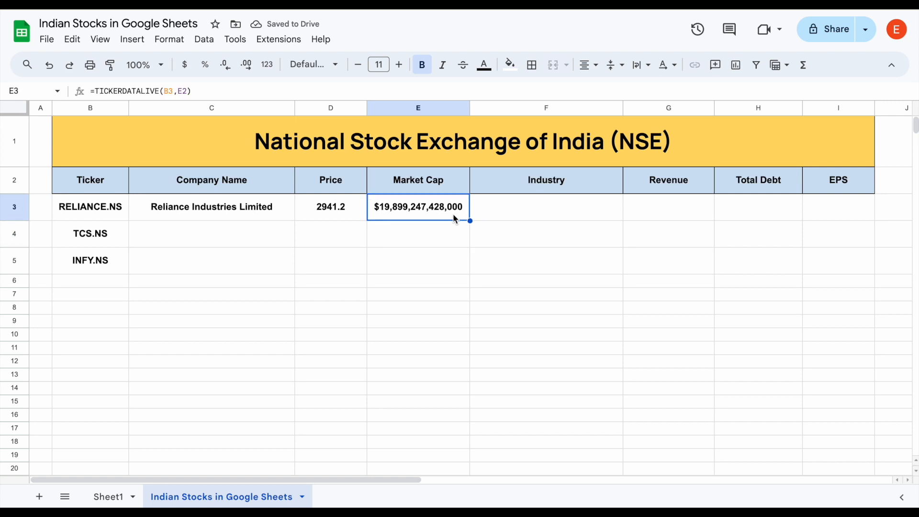
{"action": "left_click", "coordinate": [106, 212]}
{"action": "left_click", "coordinate": [441, 219]}
Enter =TICKERDATALIVE(B3,F2) in F3 to fetch the industry for RELIANCE.NS
{"action": "left_click", "coordinate": [546, 216]}
{"action": "type", "text": "=ticker"}
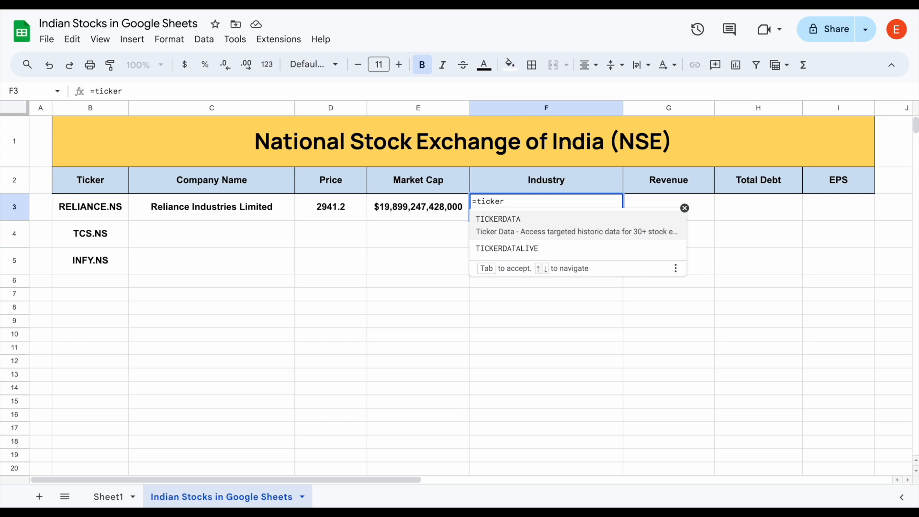
{"action": "left_click", "coordinate": [560, 248]}
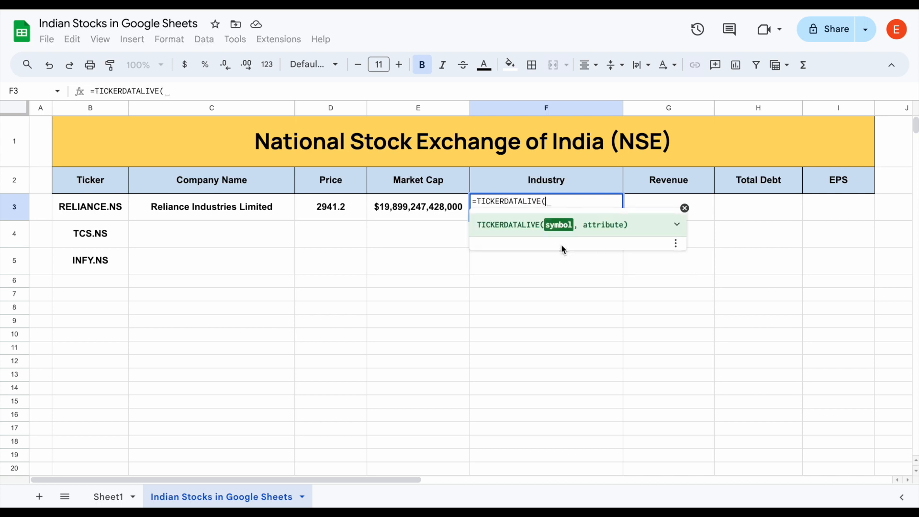
{"action": "left_click", "coordinate": [98, 211]}
{"action": "type", "text": ","}
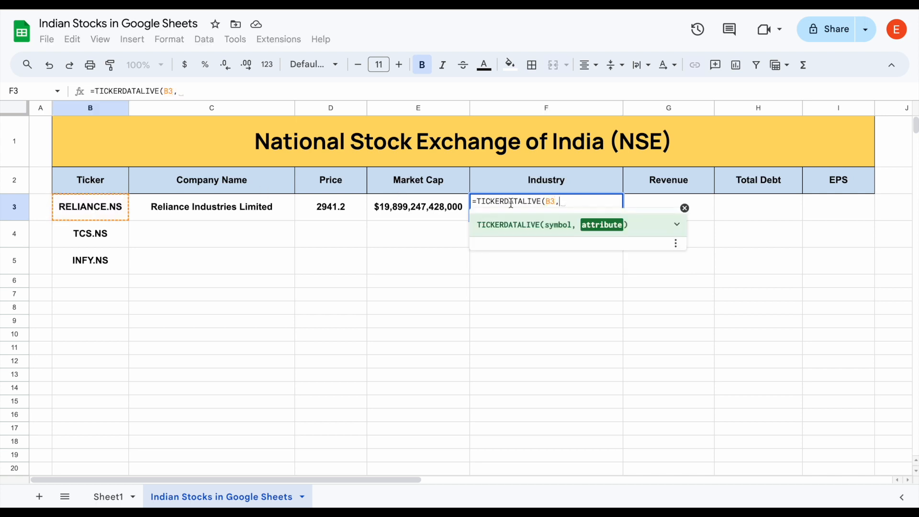
{"action": "left_click", "coordinate": [556, 183]}
{"action": "type", "text": ")"}
{"action": "key", "text": "Return"}
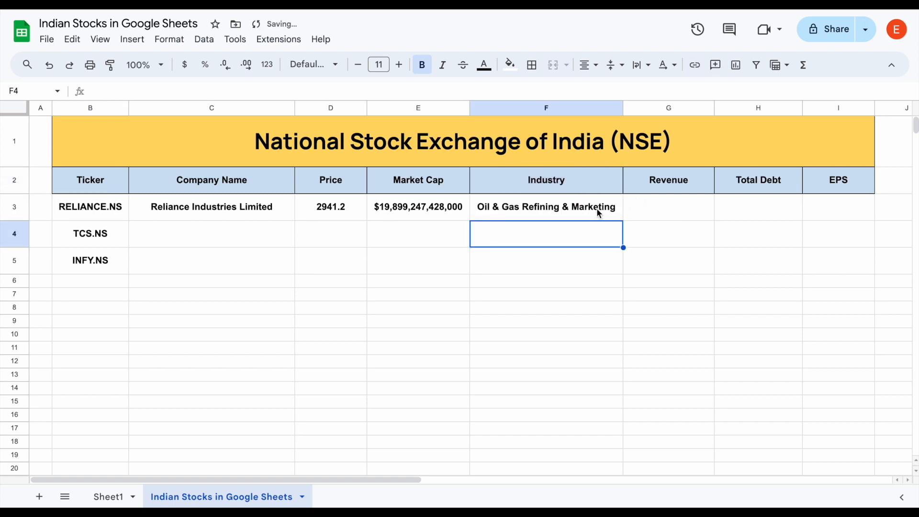
Enter =TICKERDATA(B3,G2,2020) in G3 to fetch the 2020 revenue for RELIANCE.NS
{"action": "left_click_drag", "start_coordinate": [687, 188], "coordinate": [840, 212]}
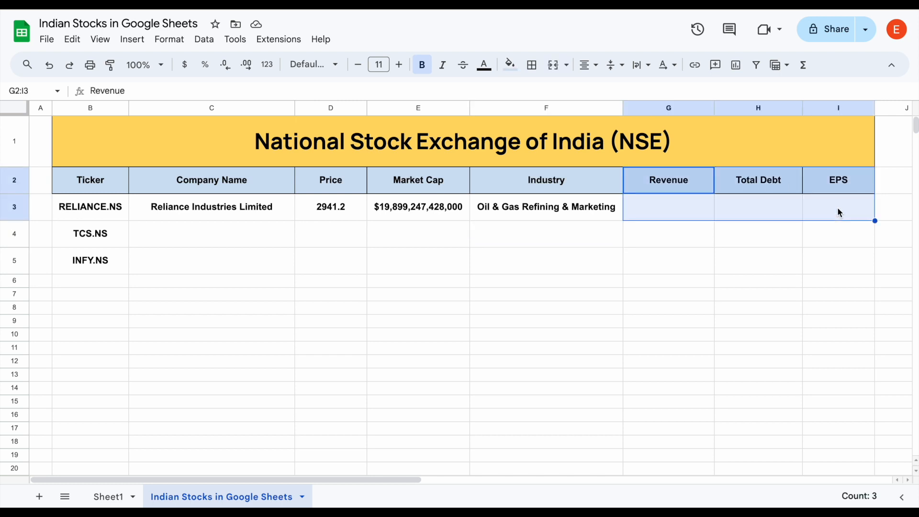
{"action": "left_click", "coordinate": [654, 204]}
{"action": "type", "text": "="}
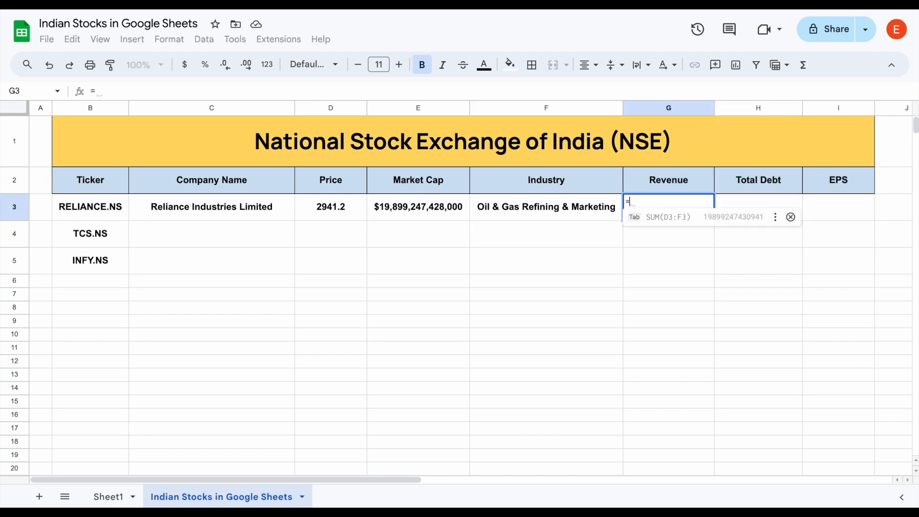
{"action": "type", "text": "tick"}
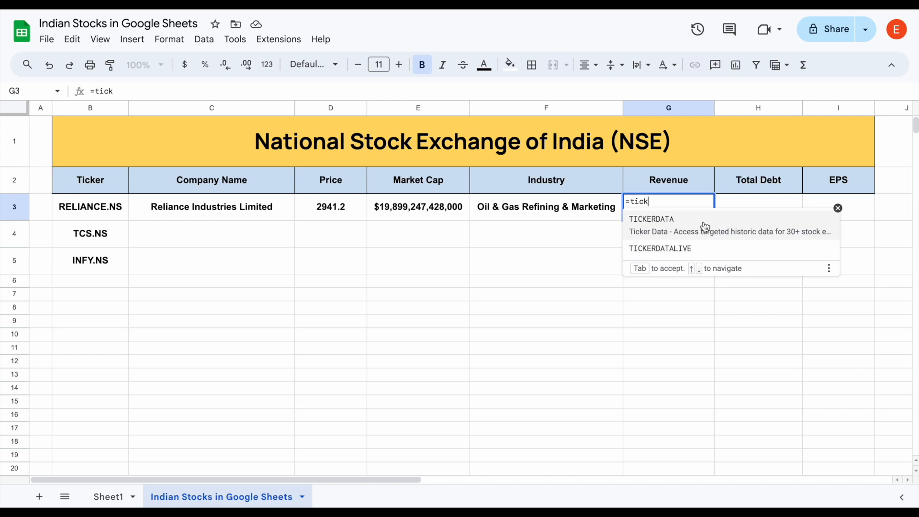
{"action": "left_click", "coordinate": [706, 227]}
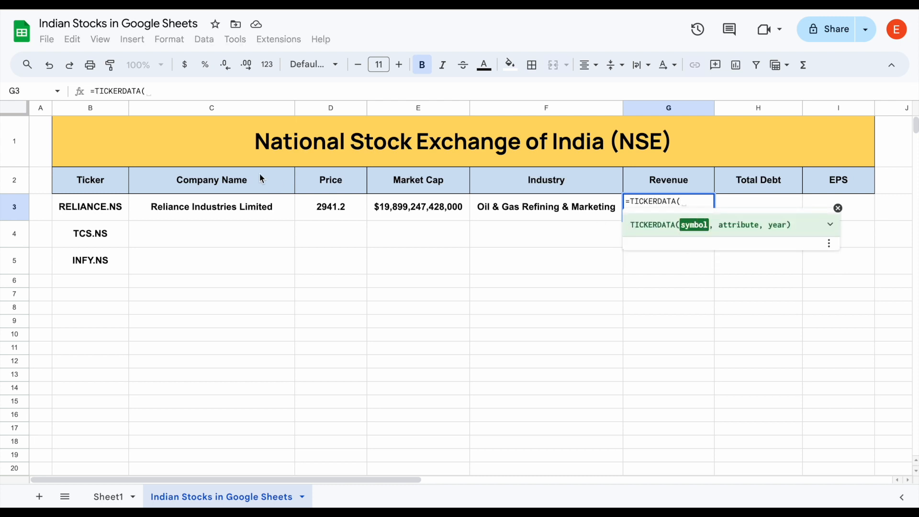
{"action": "left_click", "coordinate": [109, 213]}
{"action": "type", "text": ","}
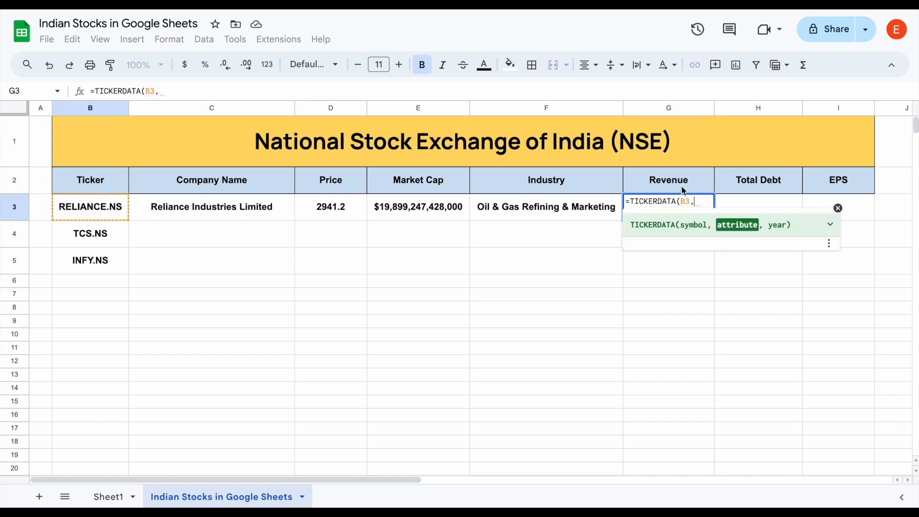
{"action": "left_click", "coordinate": [688, 183]}
{"action": "type", "text": ","}
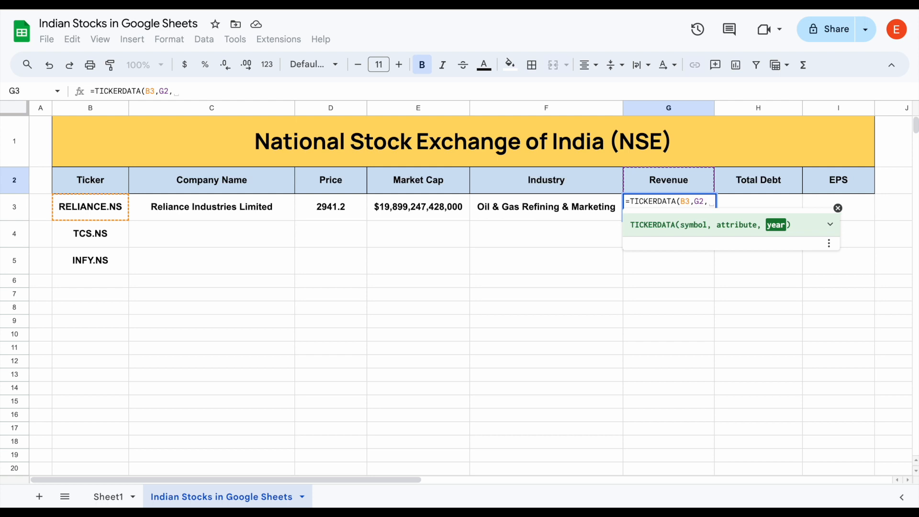
{"action": "type", "text": "2020"}
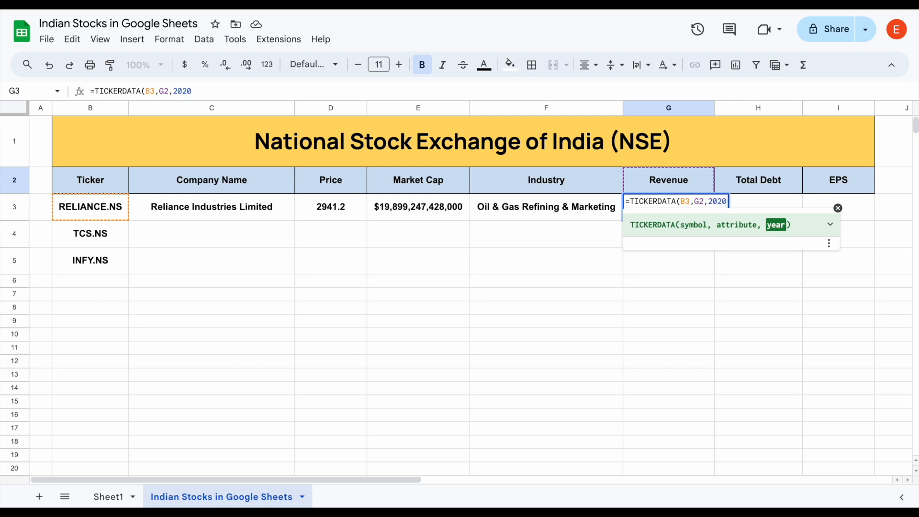
{"action": "type", "text": ")"}
{"action": "key", "text": "Return"}
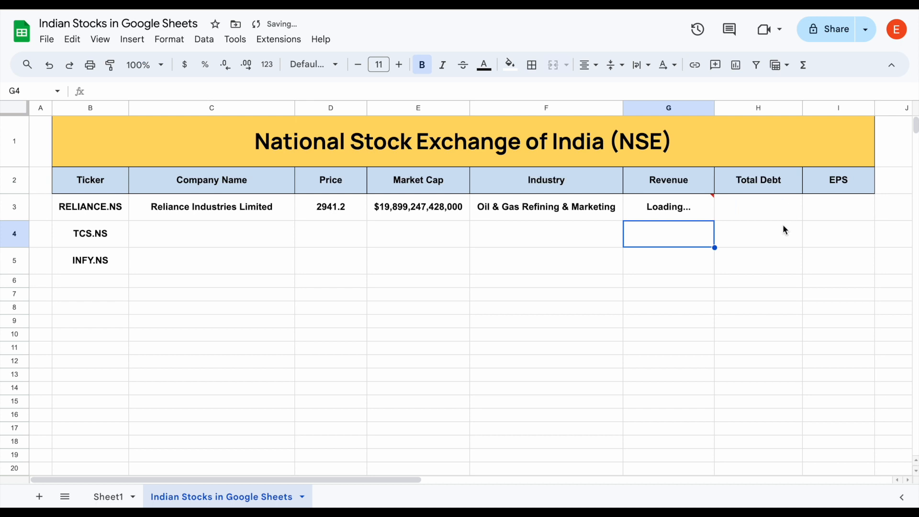
{"action": "left_click", "coordinate": [702, 214]}
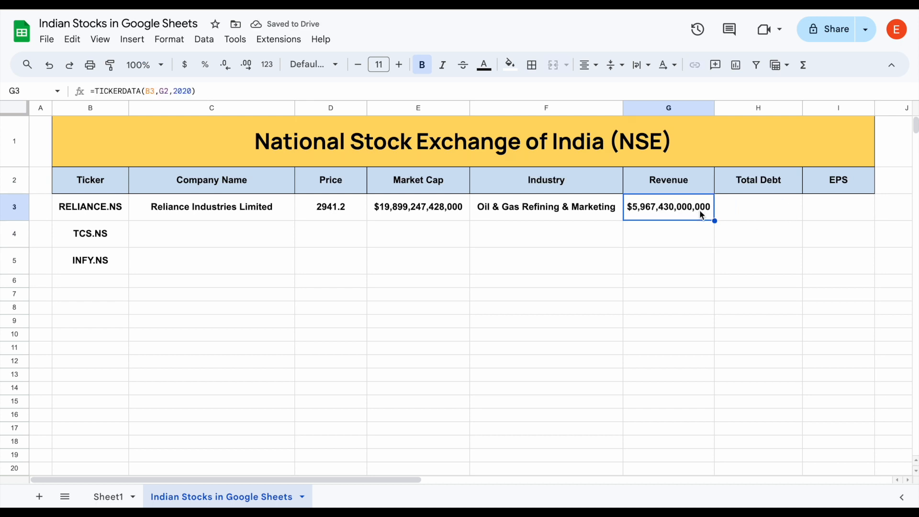
Enter =TICKERDATA(B3,H2,2020) in H3 to fetch the 2020 total debt for RELIANCE.NS
{"action": "left_click", "coordinate": [753, 206]}
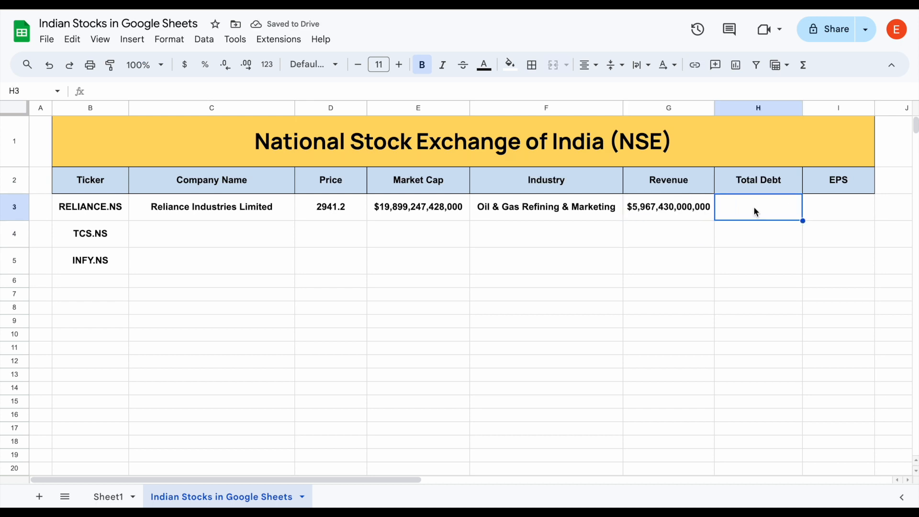
{"action": "type", "text": "=tick"}
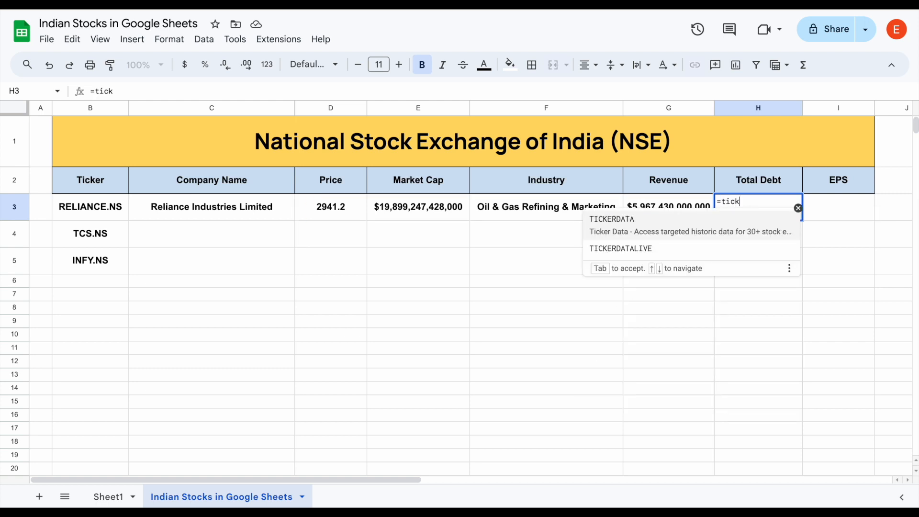
{"action": "left_click", "coordinate": [713, 227]}
{"action": "left_click", "coordinate": [115, 206]}
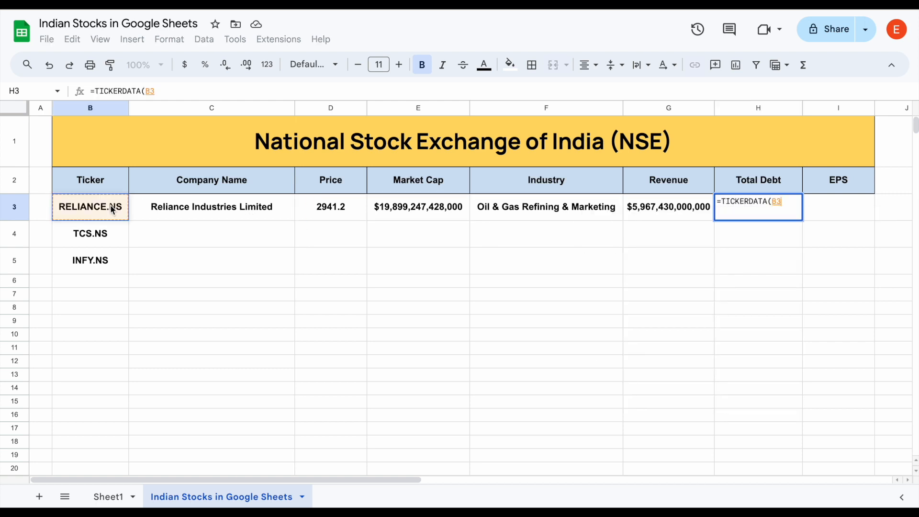
{"action": "type", "text": ","}
{"action": "left_click", "coordinate": [737, 181]}
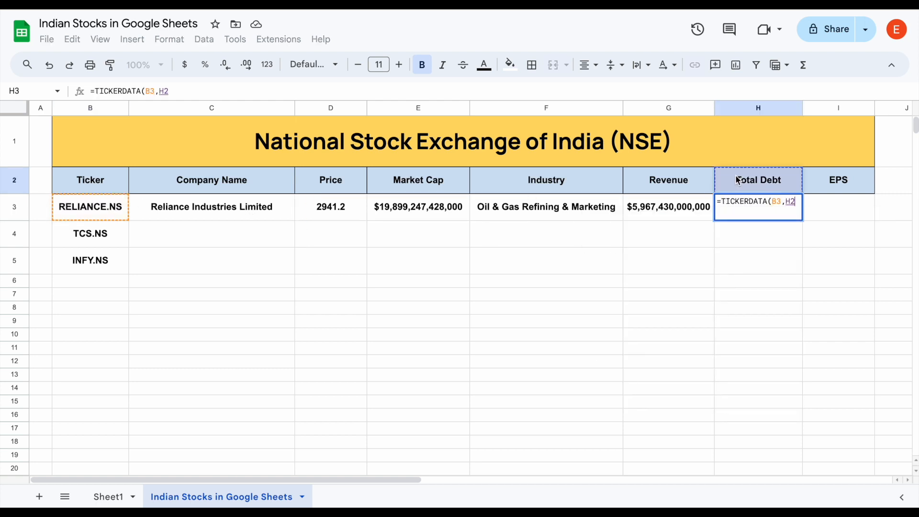
{"action": "type", "text": ","}
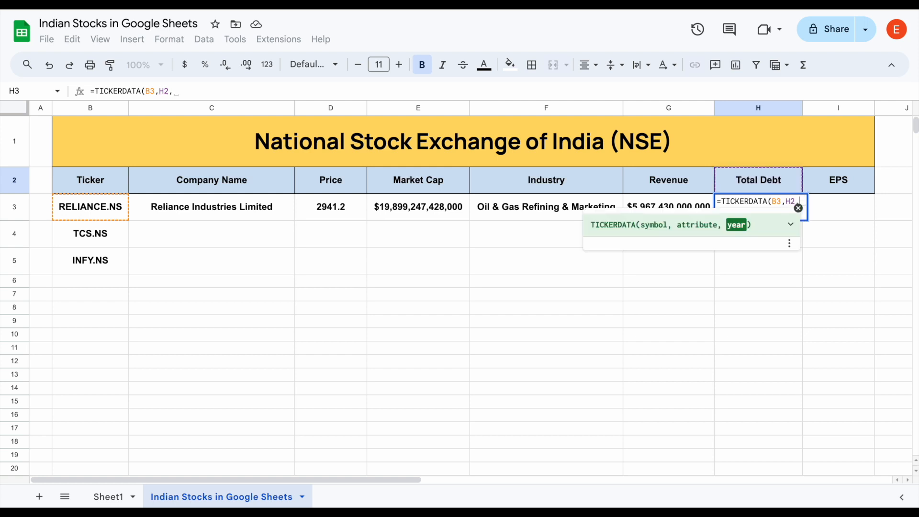
{"action": "type", "text": "2020)"}
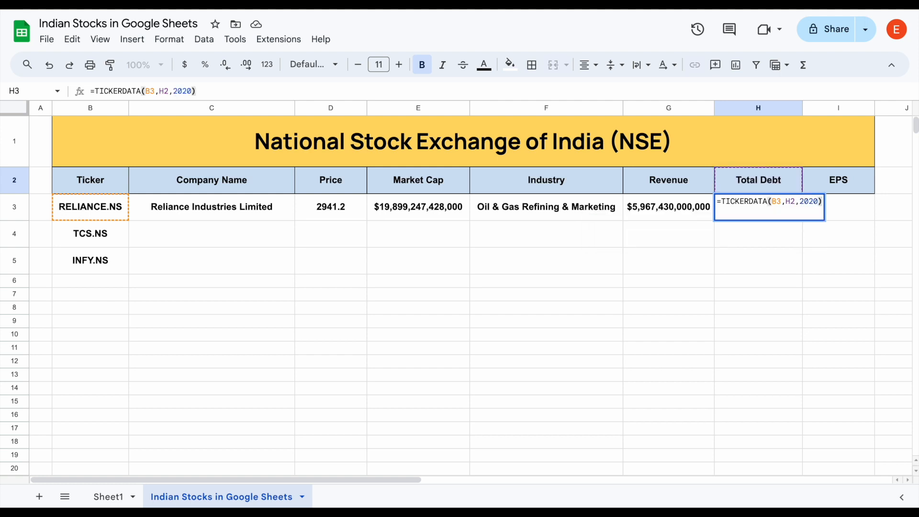
{"action": "key", "text": "Return"}
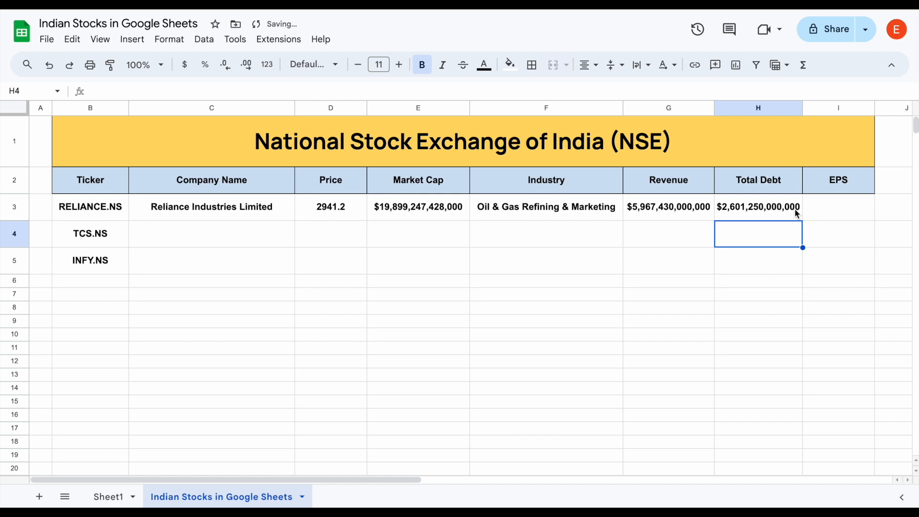
{"action": "left_click", "coordinate": [790, 216]}
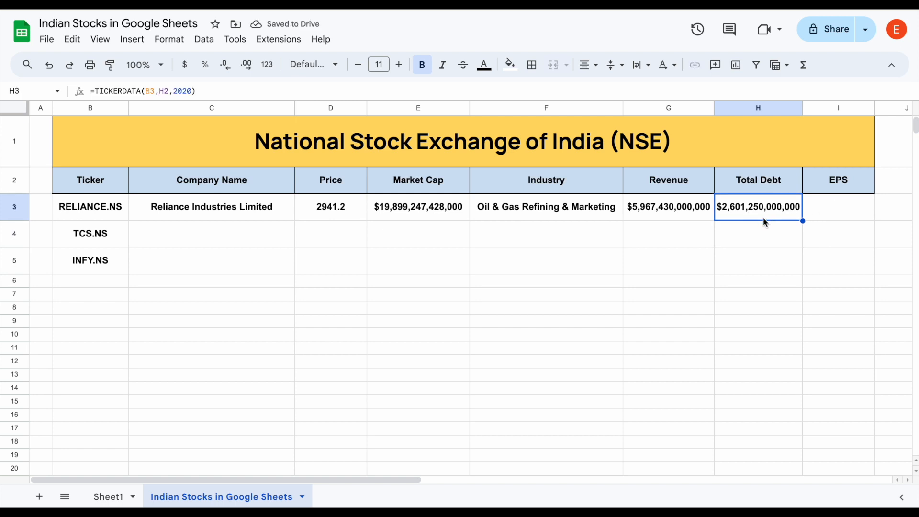
Enter =TICKERDATA(B3,I2,2020) in I3 to fetch the 2020 EPS for RELIANCE.NS
{"action": "left_click", "coordinate": [823, 213]}
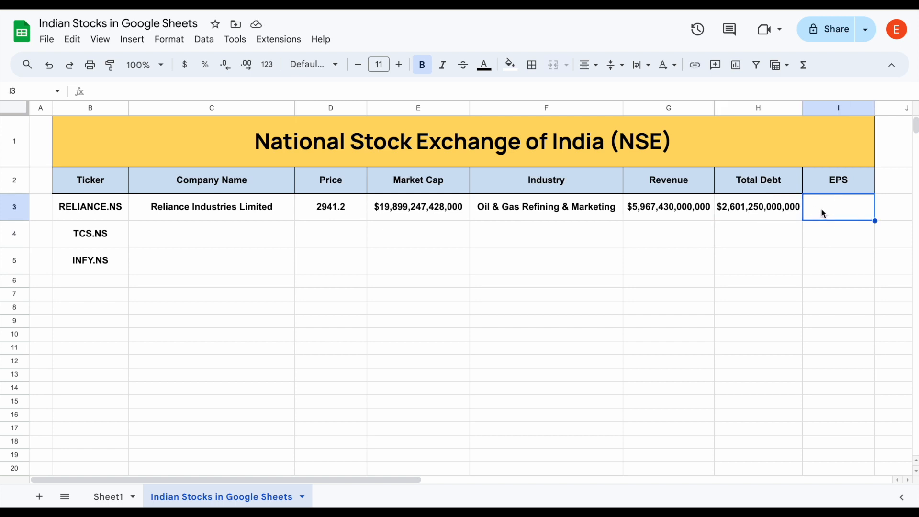
{"action": "type", "text": "=ticker"}
{"action": "key", "text": "Tab"}
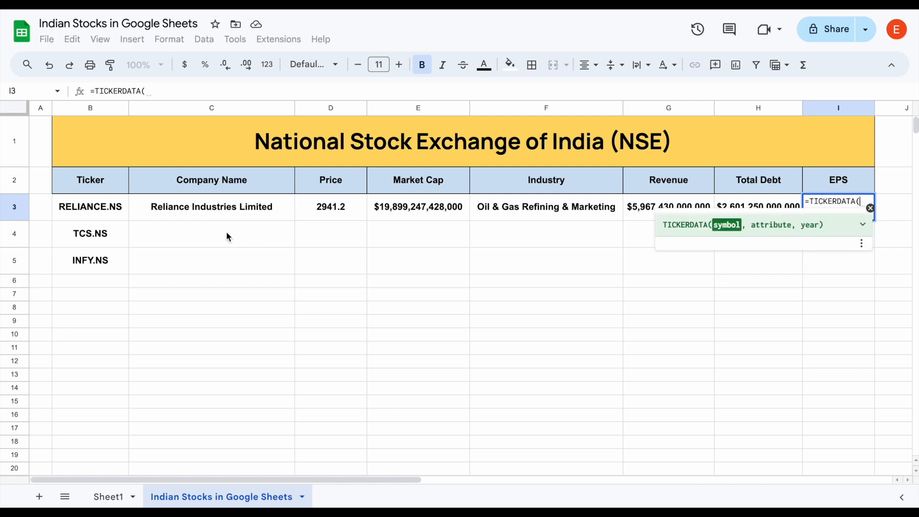
{"action": "left_click", "coordinate": [112, 206]}
{"action": "type", "text": ","}
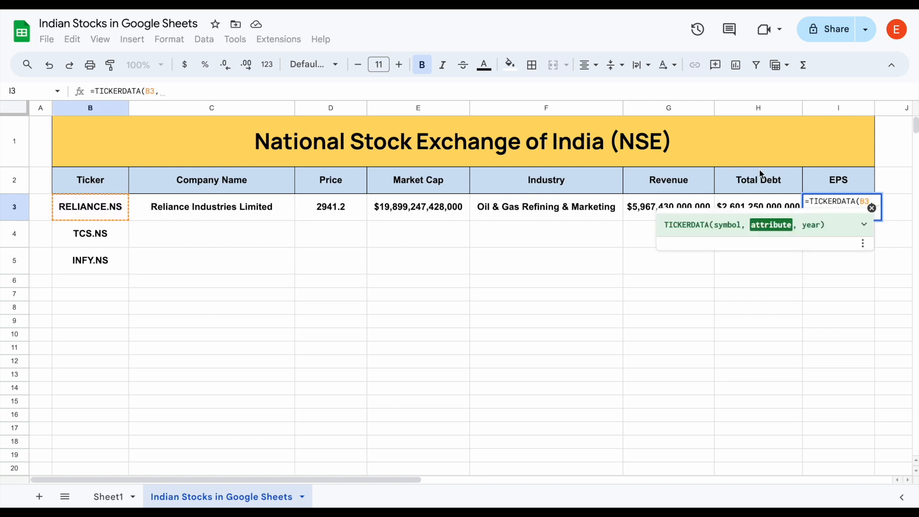
{"action": "left_click", "coordinate": [826, 181]}
{"action": "type", "text": ","}
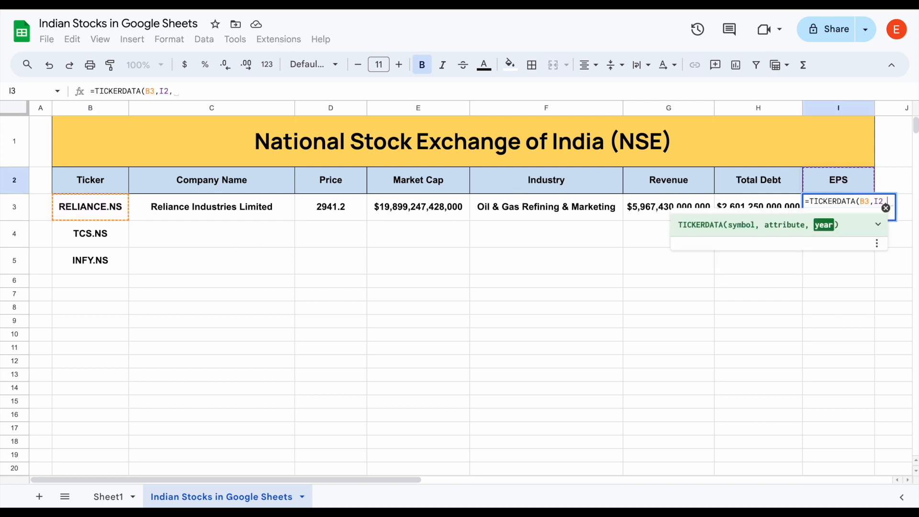
{"action": "type", "text": "2020"}
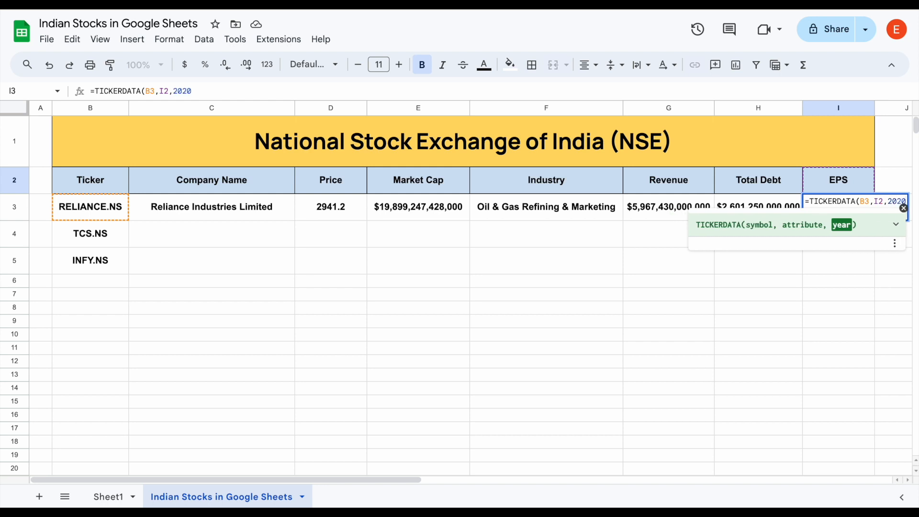
{"action": "type", "text": ")"}
{"action": "key", "text": "Return"}
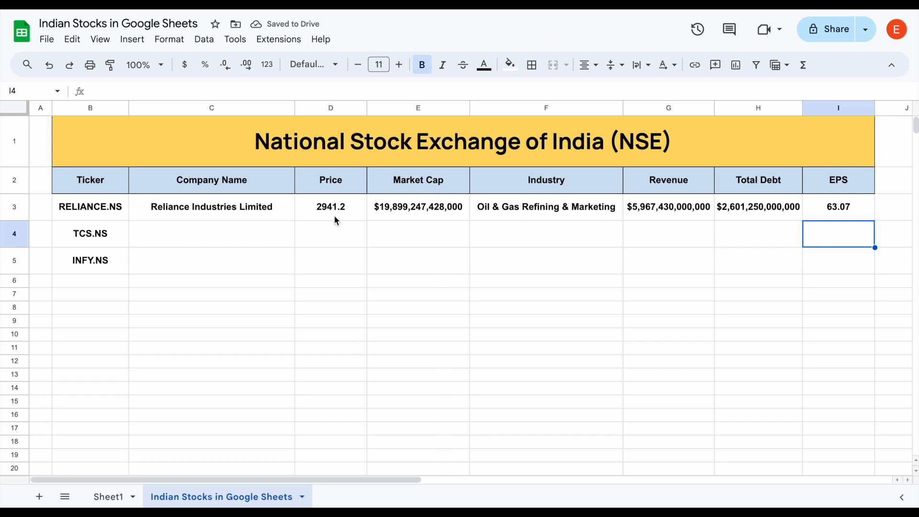
Fill the formulas in C3:I3 down through row 5 to cover TCS.NS and INFY.NS
{"action": "left_click_drag", "start_coordinate": [107, 208], "coordinate": [868, 214]}
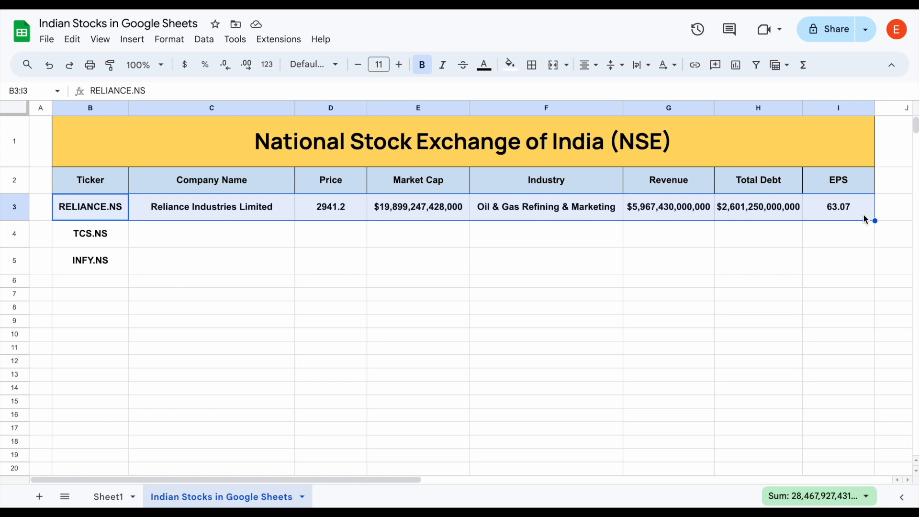
{"action": "left_click", "coordinate": [859, 229]}
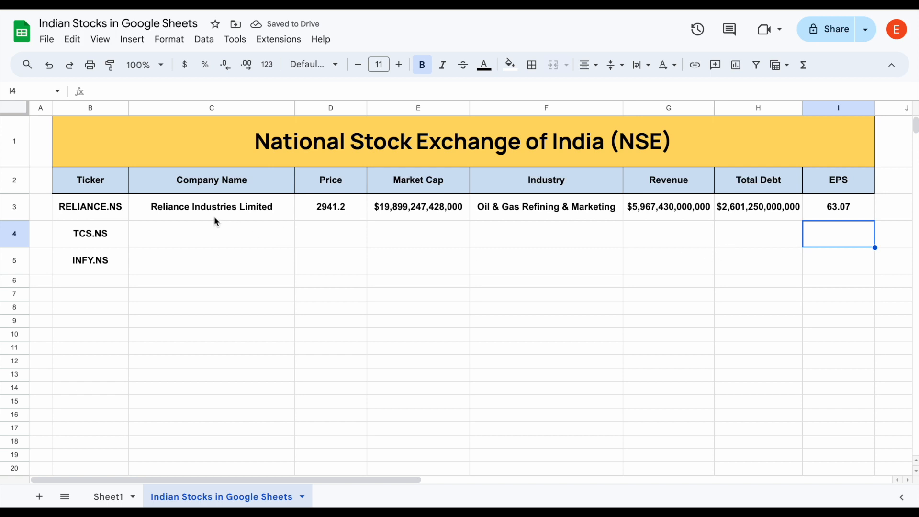
{"action": "left_click_drag", "start_coordinate": [249, 207], "coordinate": [843, 207]}
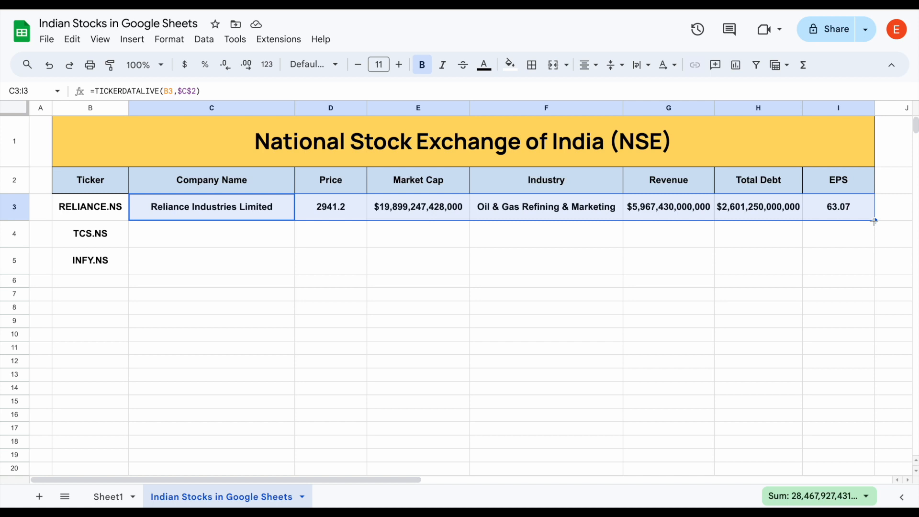
{"action": "left_click_drag", "start_coordinate": [874, 221], "coordinate": [875, 263]}
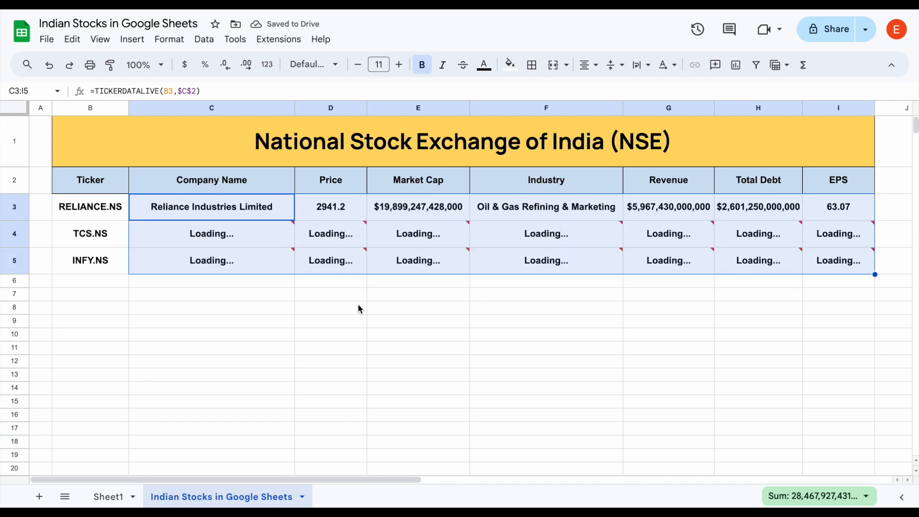
{"action": "left_click_drag", "start_coordinate": [113, 235], "coordinate": [107, 262]}
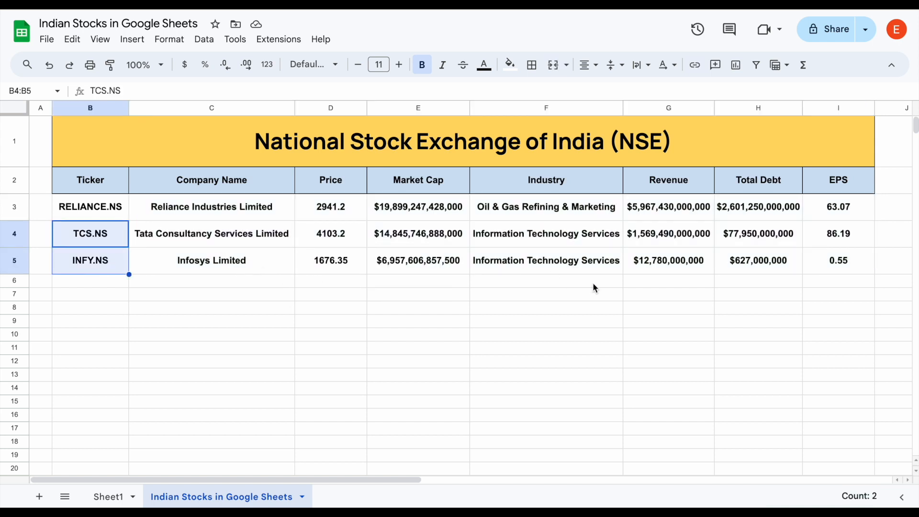
Change the Industry header in F2 to Sector so column F pulls each stock's sector
{"action": "left_click", "coordinate": [577, 185]}
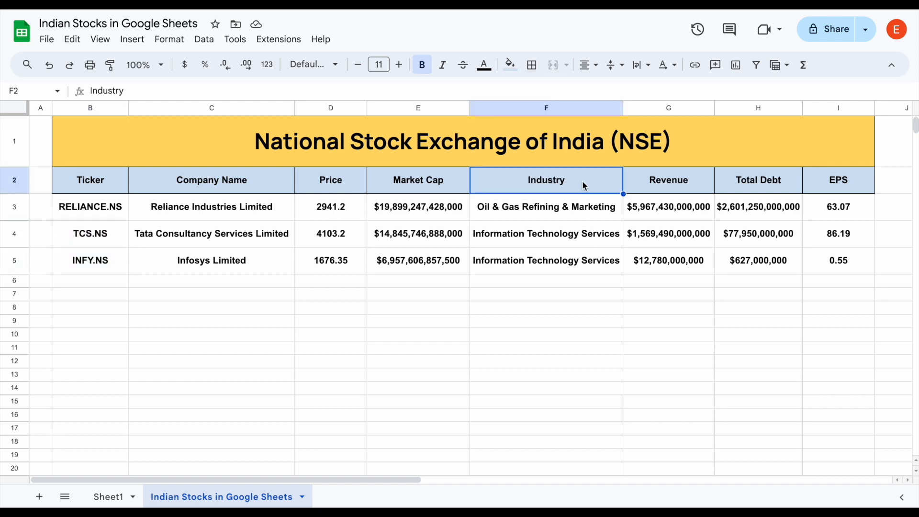
{"action": "type", "text": "Sector"}
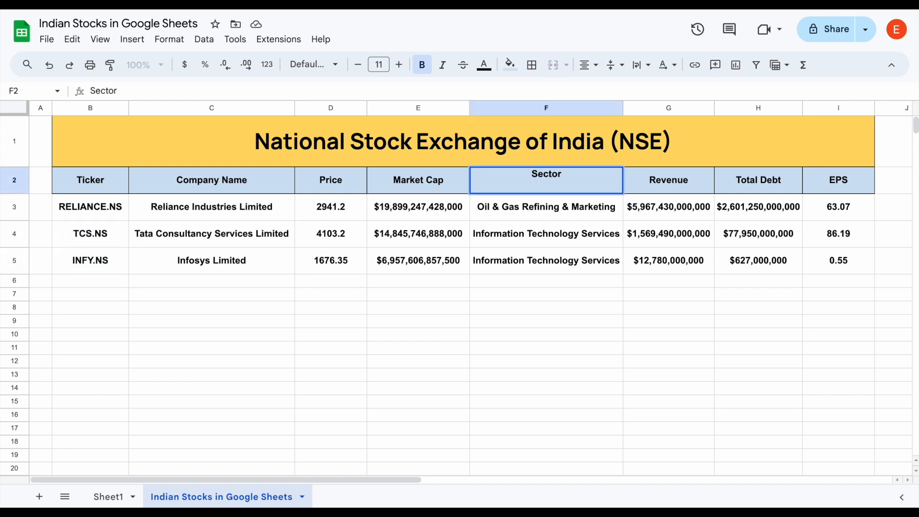
{"action": "key", "text": "Return"}
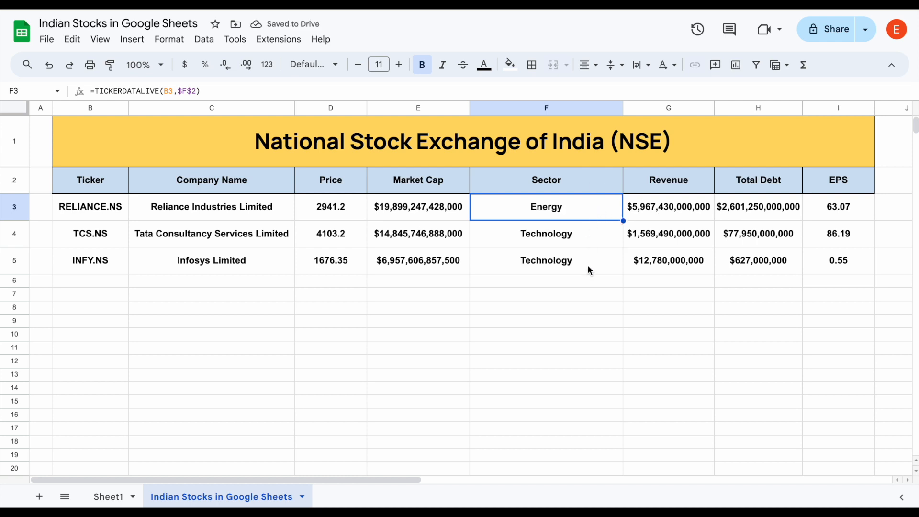
{"action": "left_click_drag", "start_coordinate": [600, 210], "coordinate": [593, 261]}
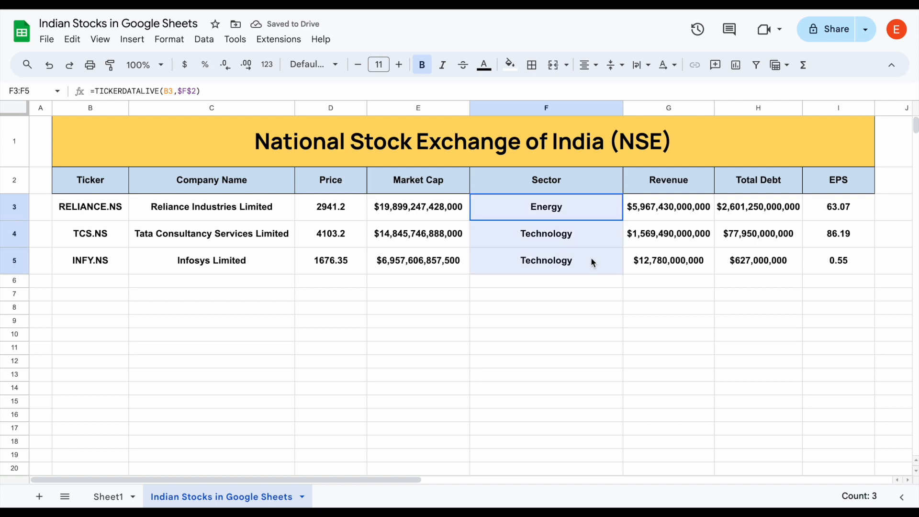
{"action": "left_click", "coordinate": [609, 296]}
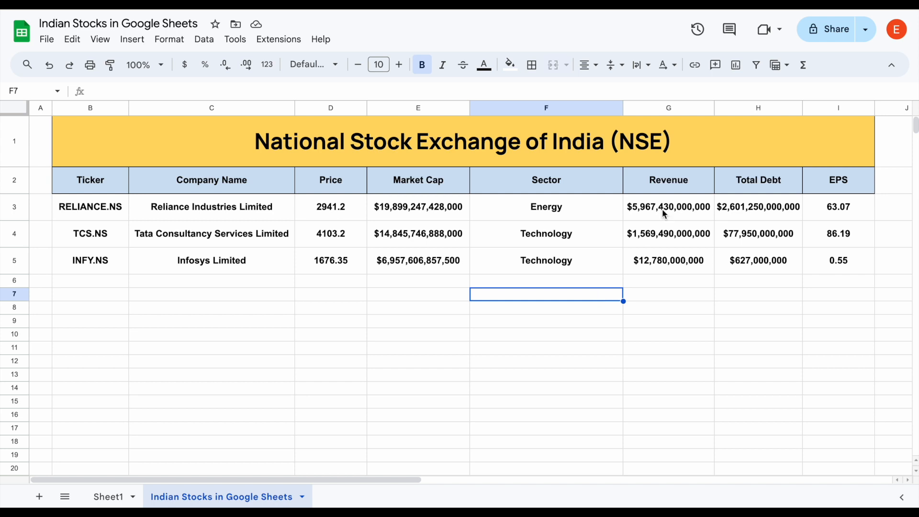
Change the Revenue header in G2 to Short Term Investments and widen column G to fit the text
{"action": "left_click", "coordinate": [662, 184]}
{"action": "type", "text": "Sho"}
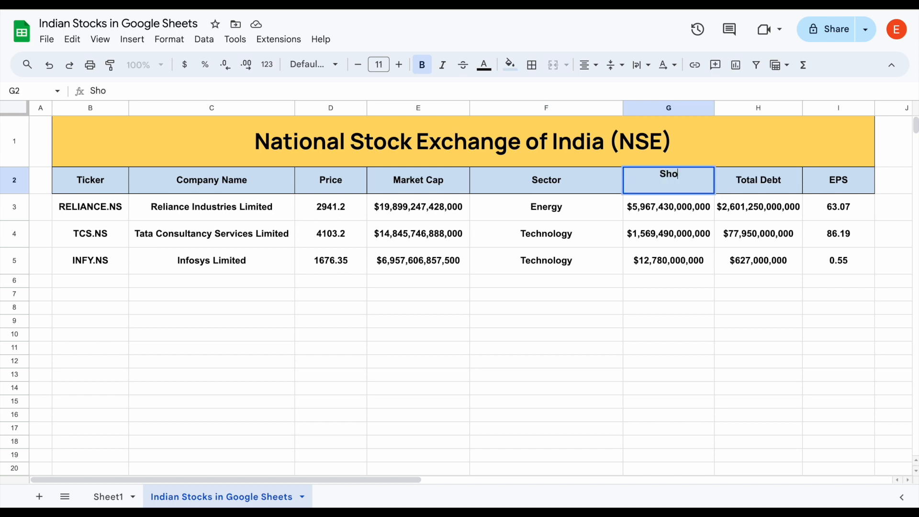
{"action": "type", "text": "rt Term Investments"}
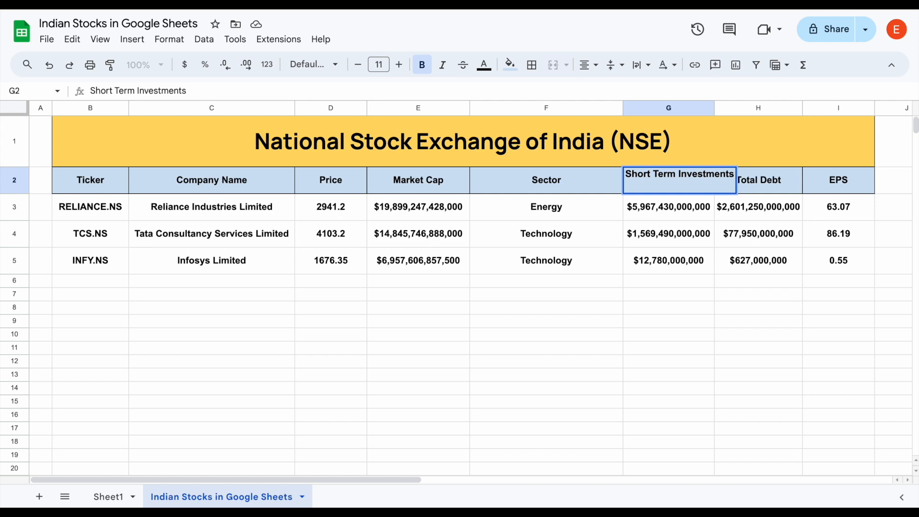
{"action": "key", "text": "Return"}
{"action": "left_click_drag", "start_coordinate": [715, 109], "coordinate": [734, 109]}
{"action": "left_click_drag", "start_coordinate": [724, 206], "coordinate": [722, 268]}
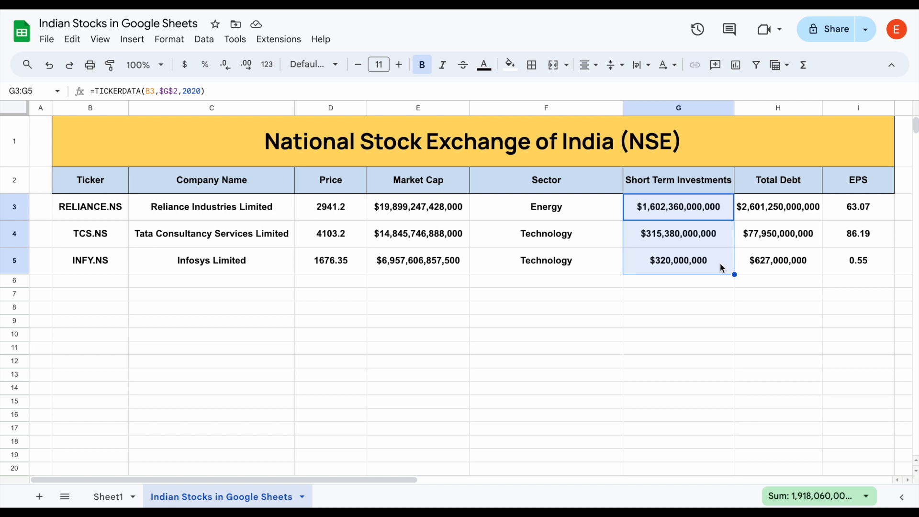